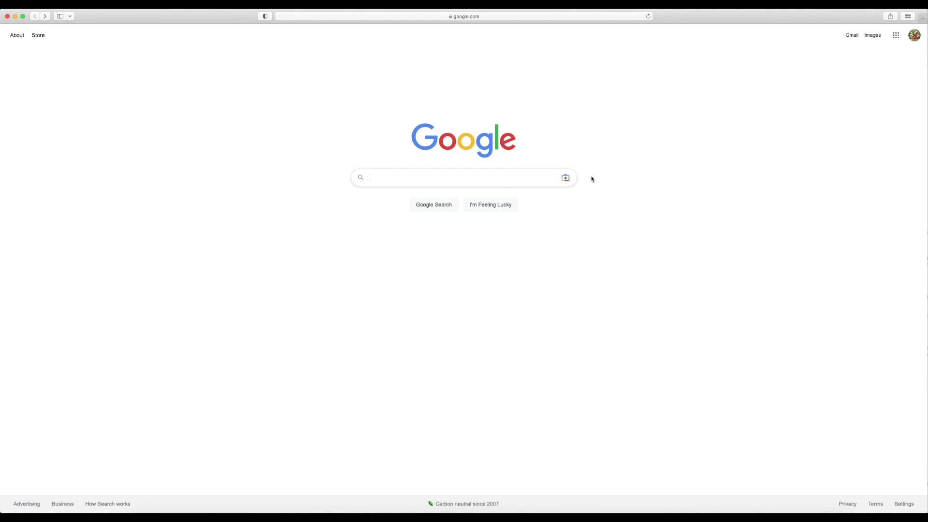
# - Search Google for 'us passport'
pyautogui.write('US passport')
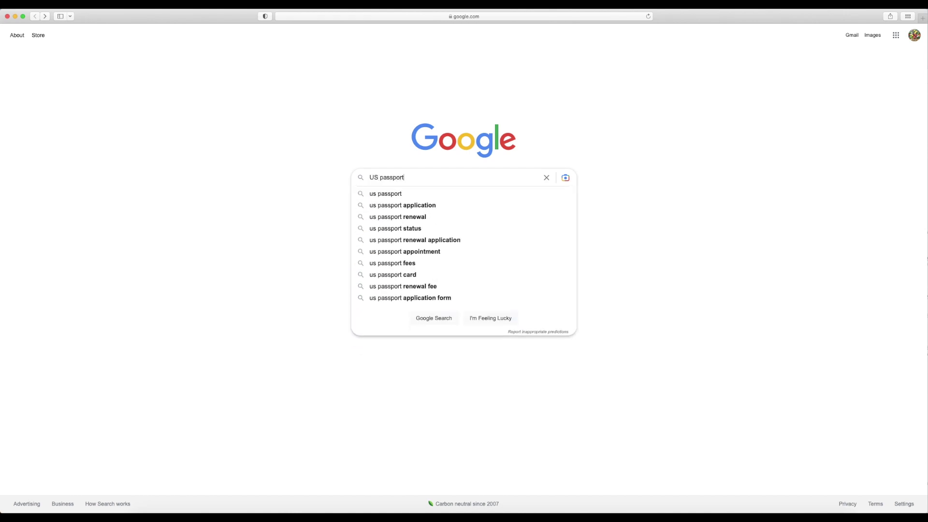
pyautogui.click(392, 194)
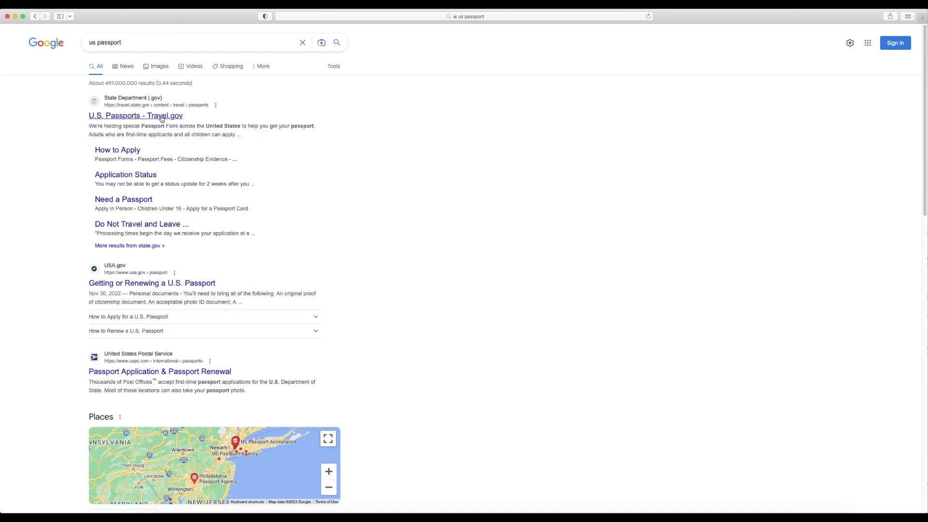
# - Open the Travel.gov U.S. Passports page and review the 'I need a passport' and 'I already have a passport' options
pyautogui.click(161, 119)
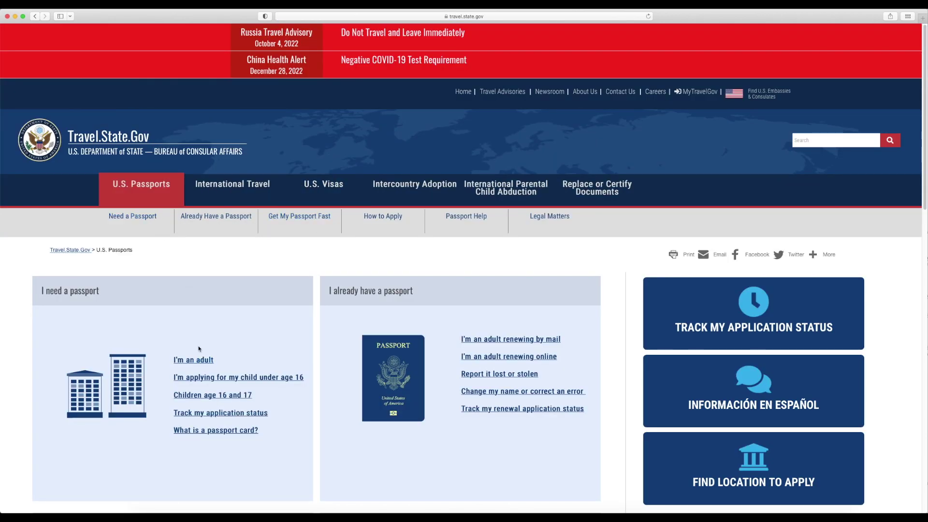
pyautogui.moveTo(42, 290); pyautogui.dragTo(114, 294)
pyautogui.click(115, 295)
pyautogui.moveTo(331, 290); pyautogui.dragTo(453, 360)
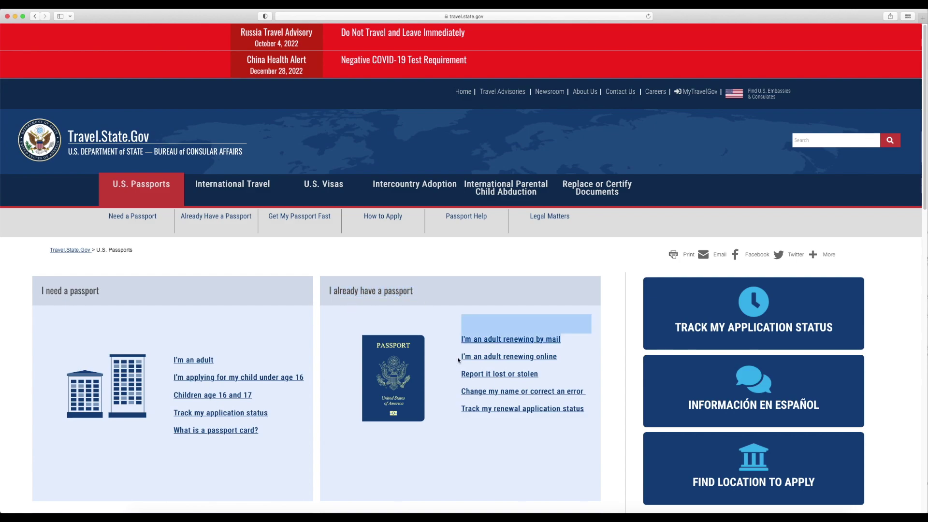
pyautogui.click(505, 363)
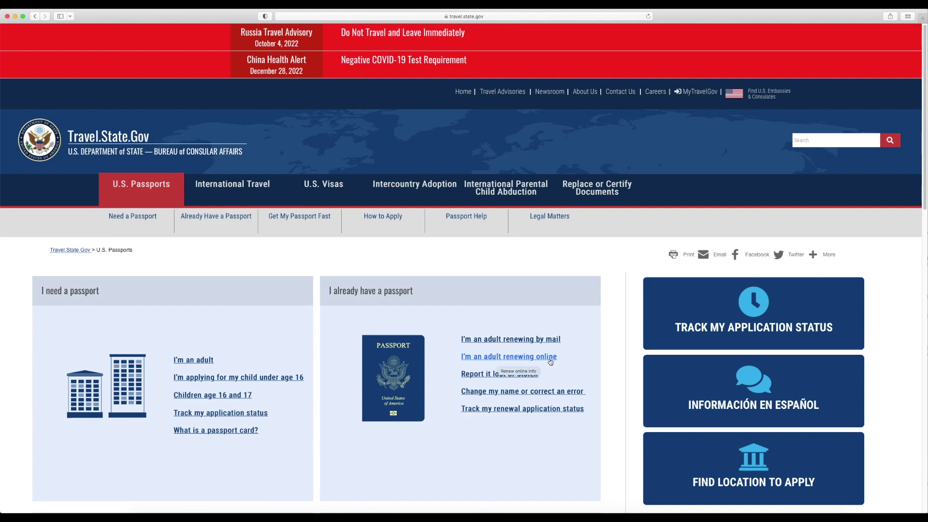
pyautogui.scroll(-5, 435, 289)
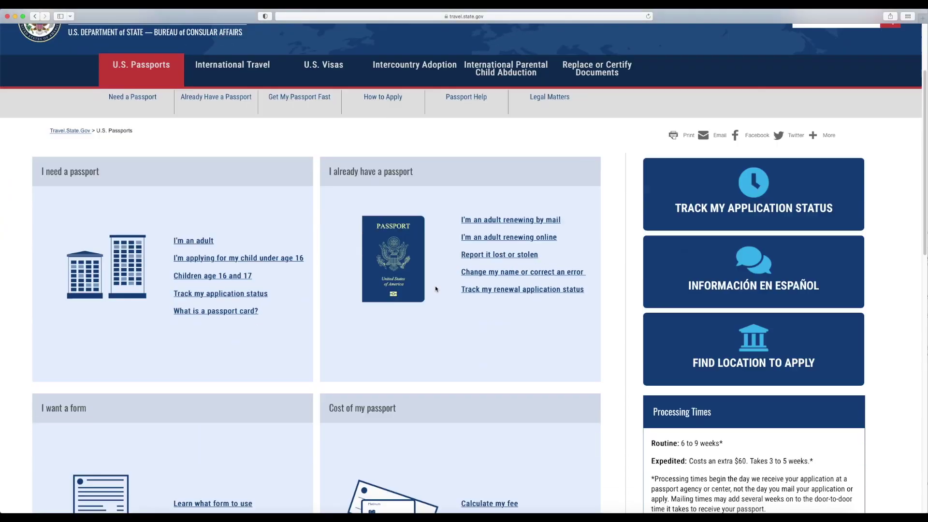
pyautogui.scroll(-2, 435, 288)
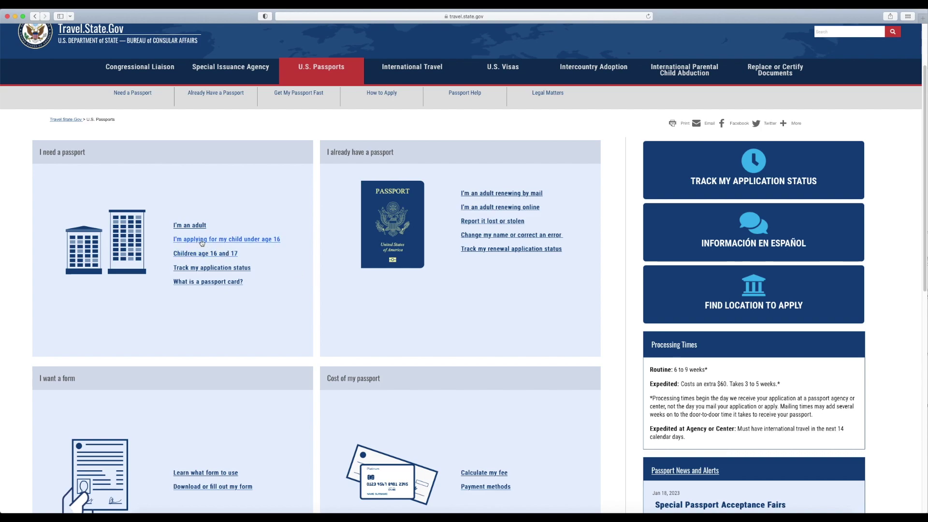
# - Open the page for children under 16 and note the two-parents-or-guardians requirement
pyautogui.click(254, 242)
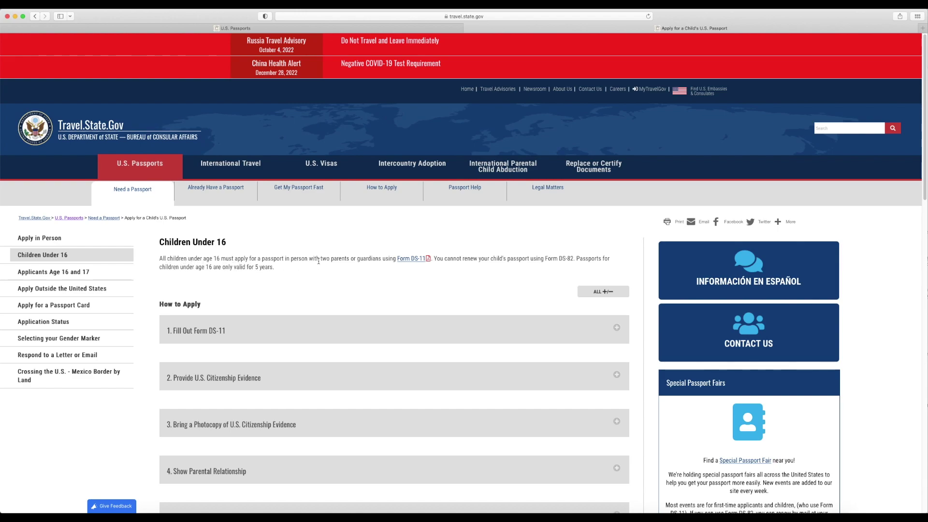
pyautogui.moveTo(320, 258); pyautogui.dragTo(396, 259)
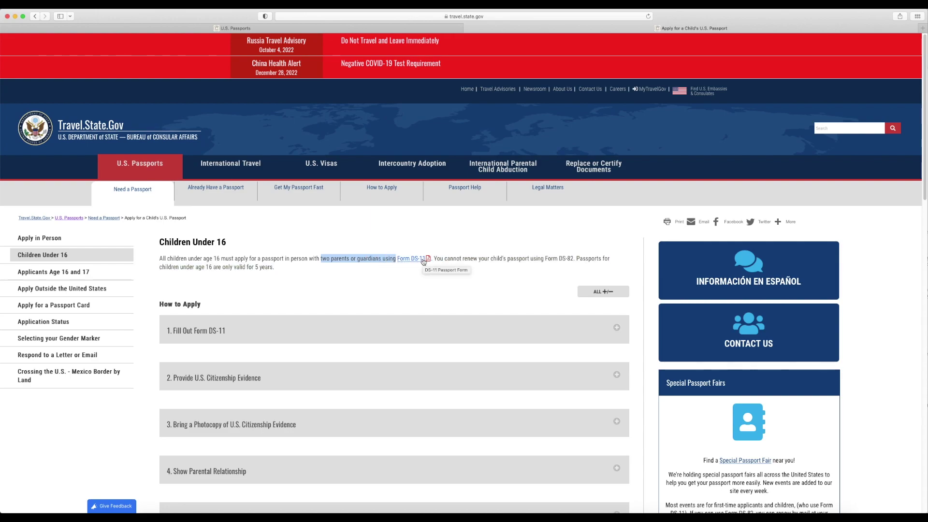
pyautogui.click(337, 294)
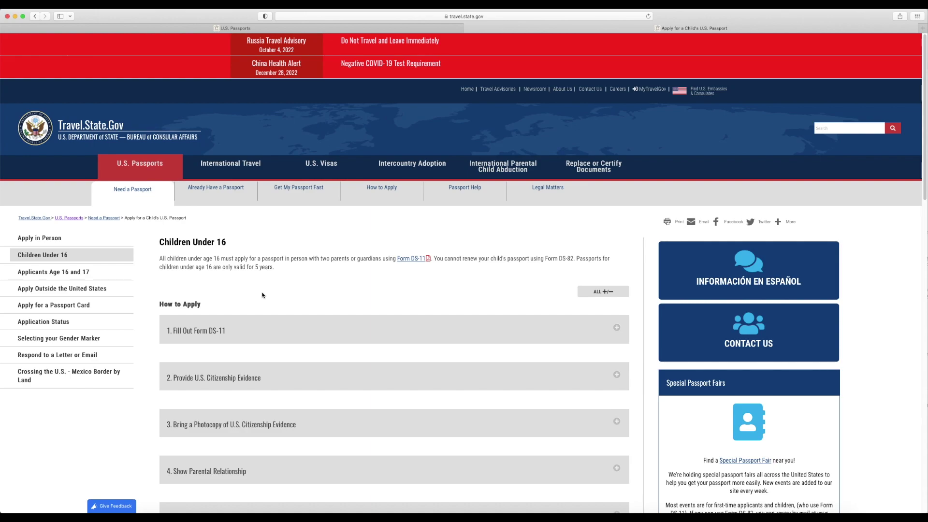
# - Read through the Children Under 16 application steps on the page
pyautogui.scroll(-3, 239, 255)
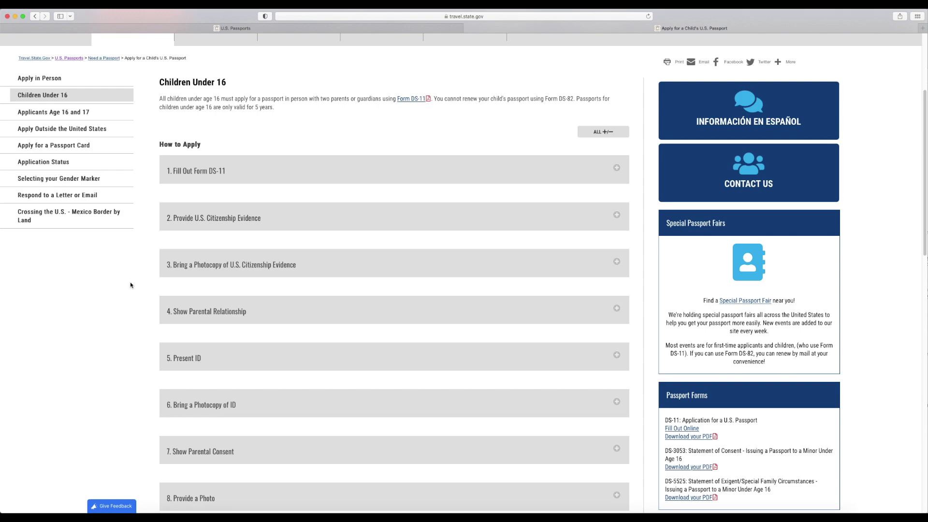
pyautogui.scroll(-2, 146, 259)
pyautogui.scroll(-5, 147, 262)
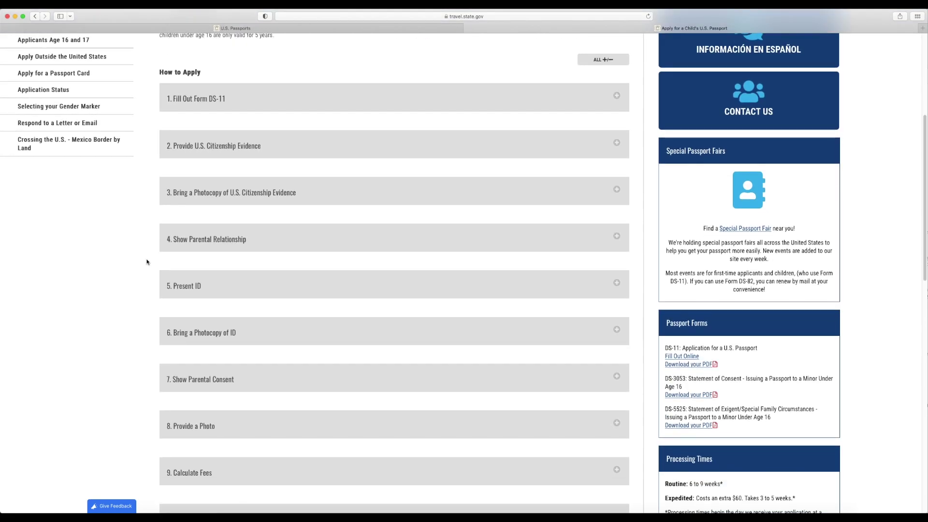
pyautogui.scroll(-3, 148, 262)
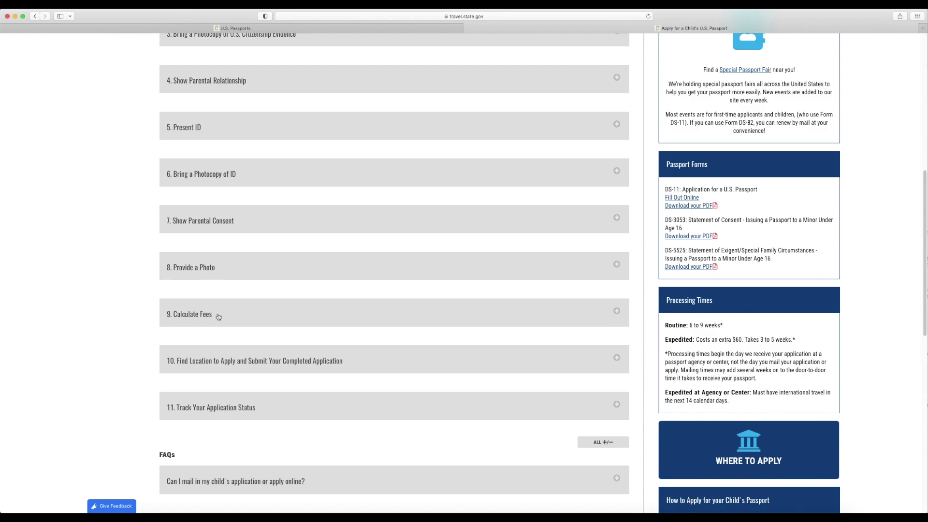
pyautogui.scroll(-20, 320, 271)
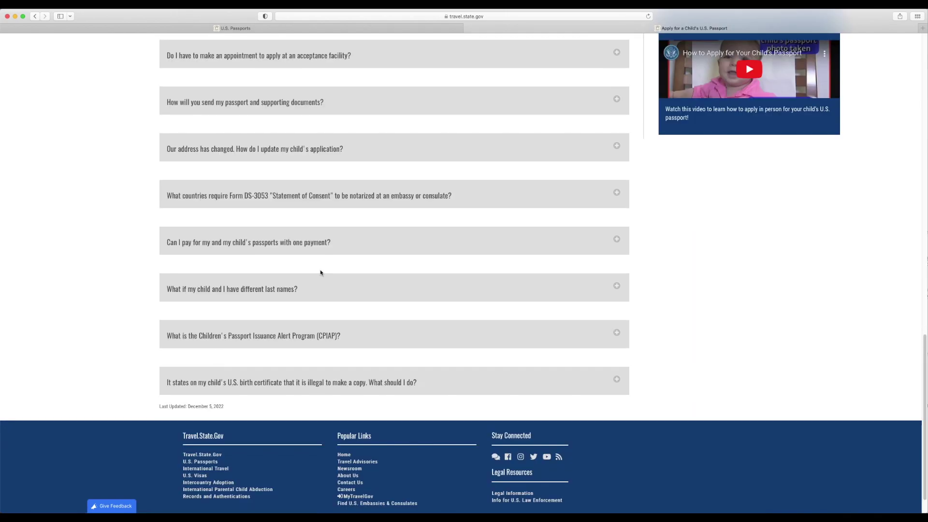
pyautogui.scroll(9, 320, 273)
pyautogui.scroll(15, 320, 273)
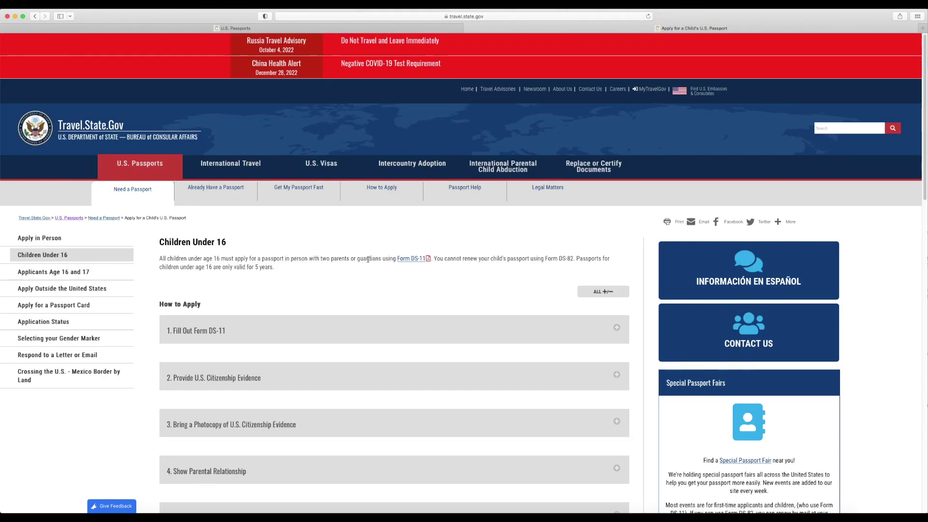
# - Open the Form DS-11 PDF and check its expiration date
pyautogui.click(410, 261)
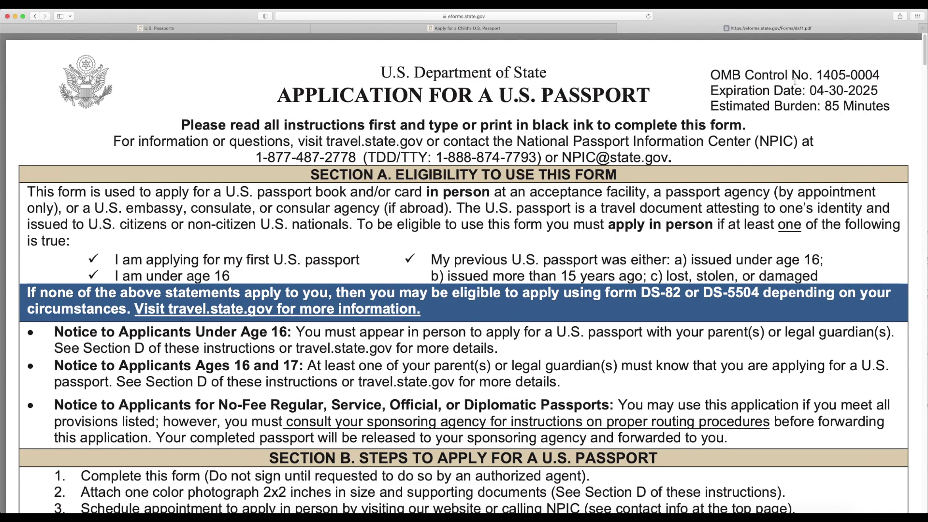
pyautogui.moveTo(716, 90); pyautogui.dragTo(879, 91)
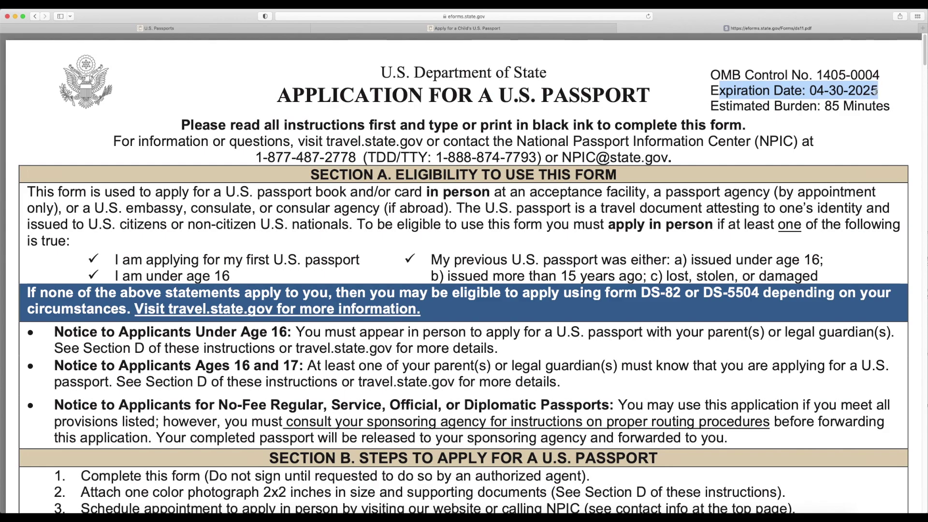
pyautogui.click(252, 205)
# - Review the DS-11 eligibility checklist and the notice for applicants under age 16
pyautogui.scroll(-1, 252, 206)
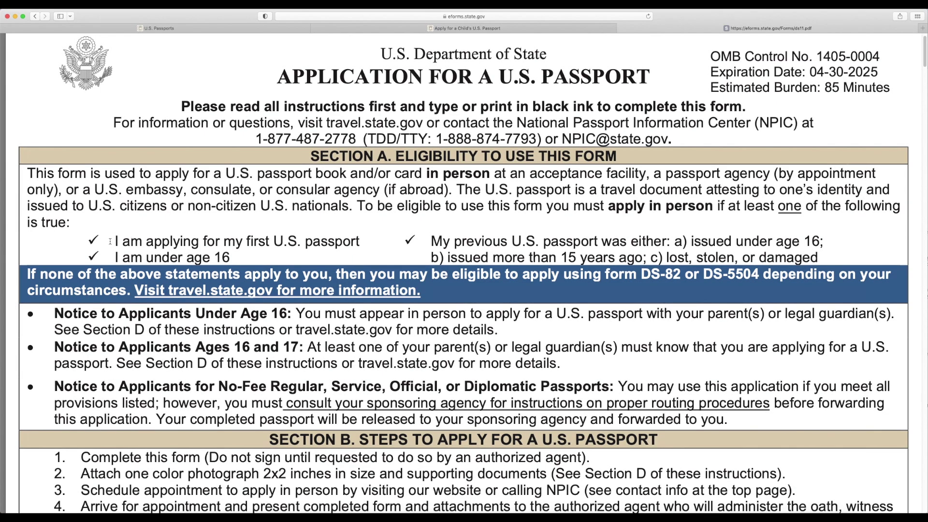
pyautogui.moveTo(110, 241); pyautogui.dragTo(816, 251)
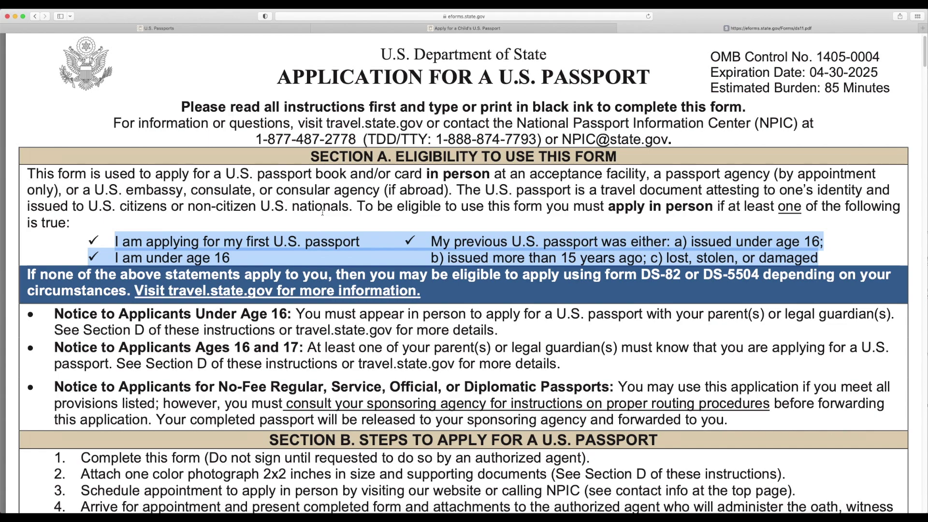
pyautogui.click(295, 314)
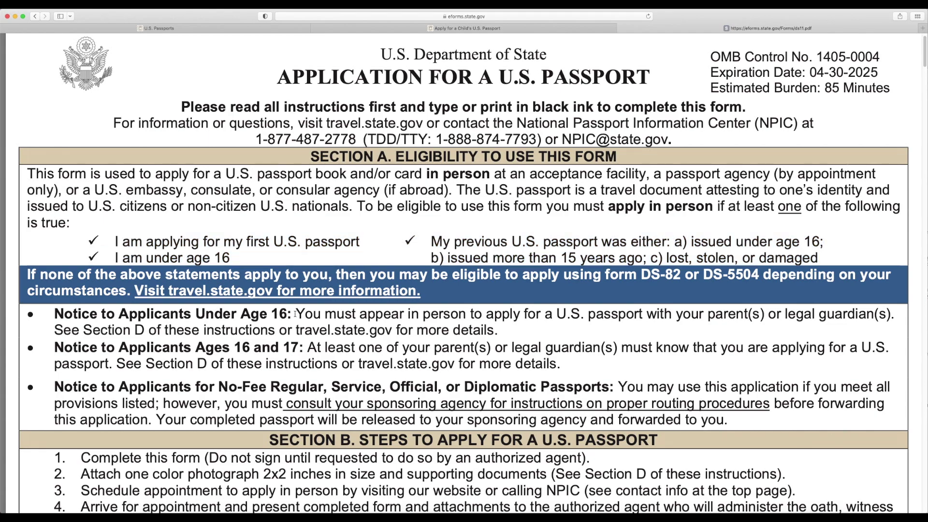
pyautogui.moveTo(295, 314); pyautogui.dragTo(499, 325)
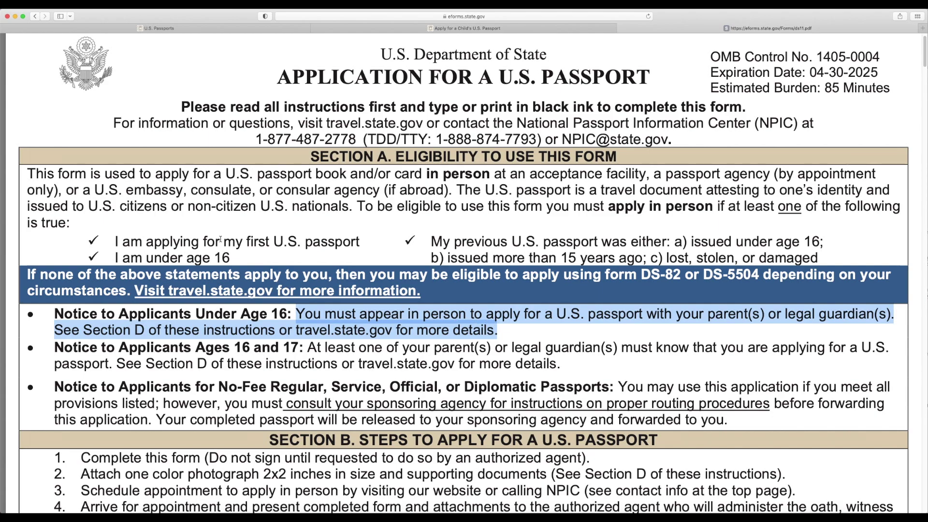
pyautogui.scroll(-5, 220, 239)
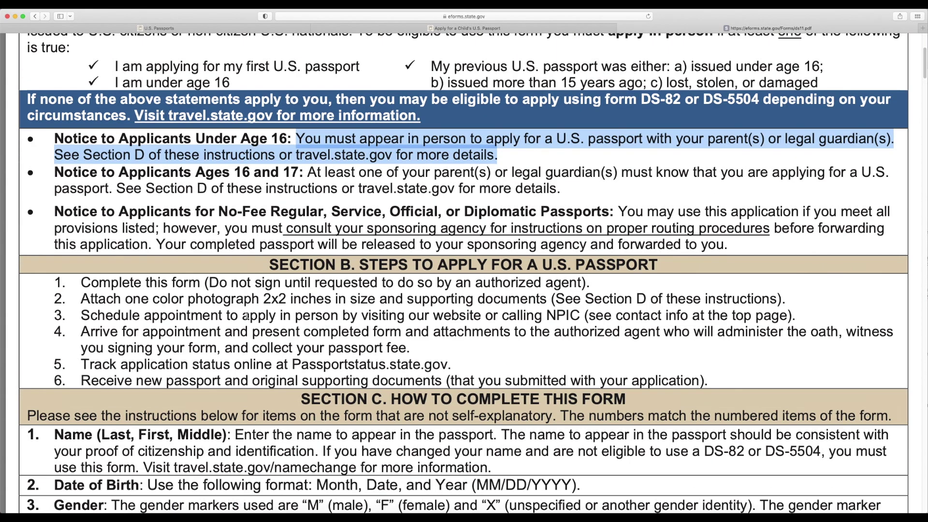
pyautogui.click(240, 320)
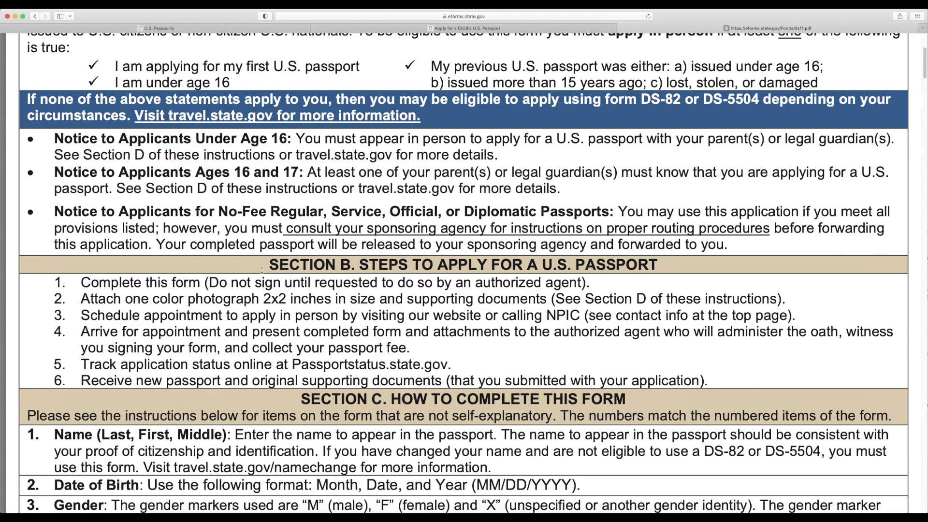
# - Review the citizenship-evidence section for US-born applicants and jump to the application form page
pyautogui.scroll(-10, 261, 268)
pyautogui.scroll(-8, 262, 267)
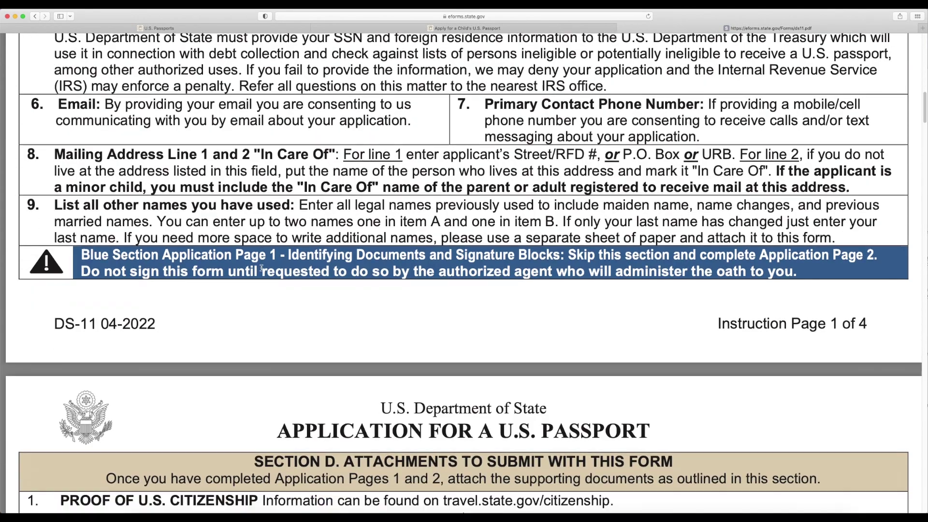
pyautogui.scroll(-4, 261, 268)
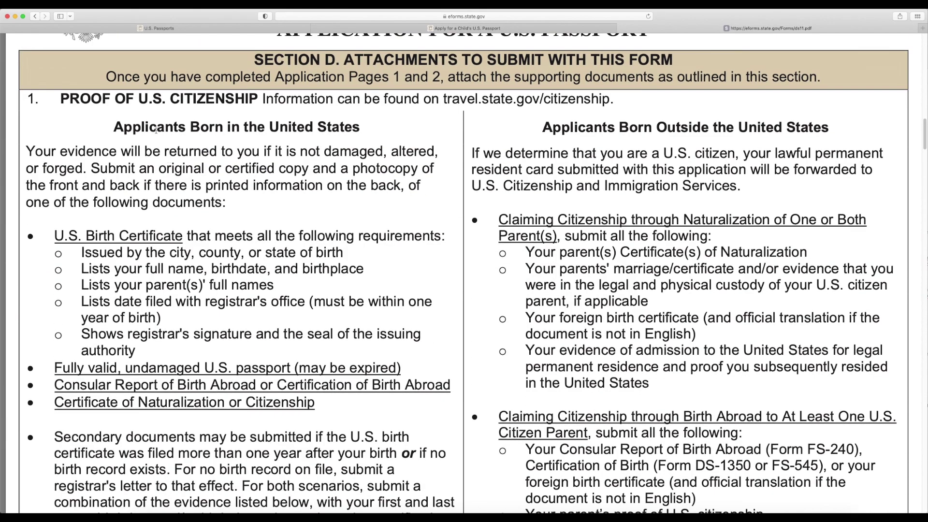
pyautogui.moveTo(124, 128); pyautogui.dragTo(358, 136)
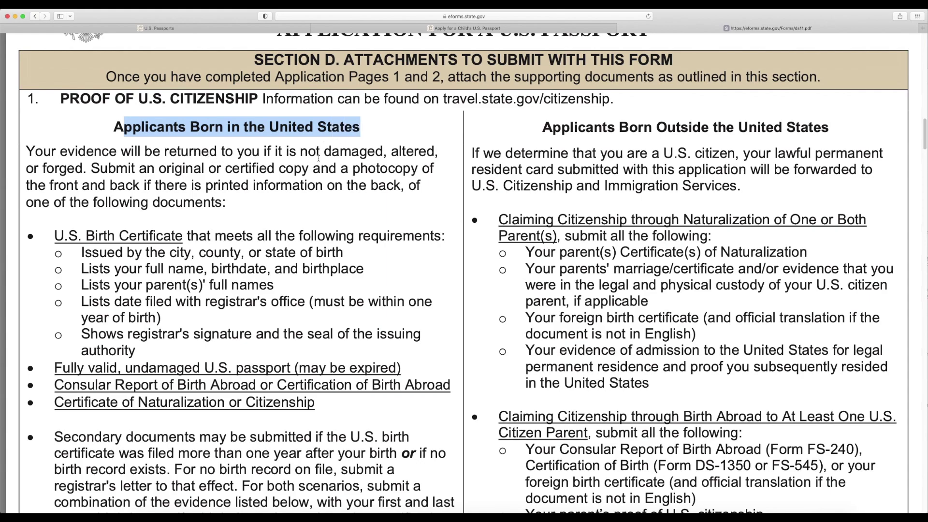
pyautogui.click(219, 175)
# - Scroll through the DS-11 application form, then begin a Google search for 'ds 11 form online'
pyautogui.scroll(-3, 151, 241)
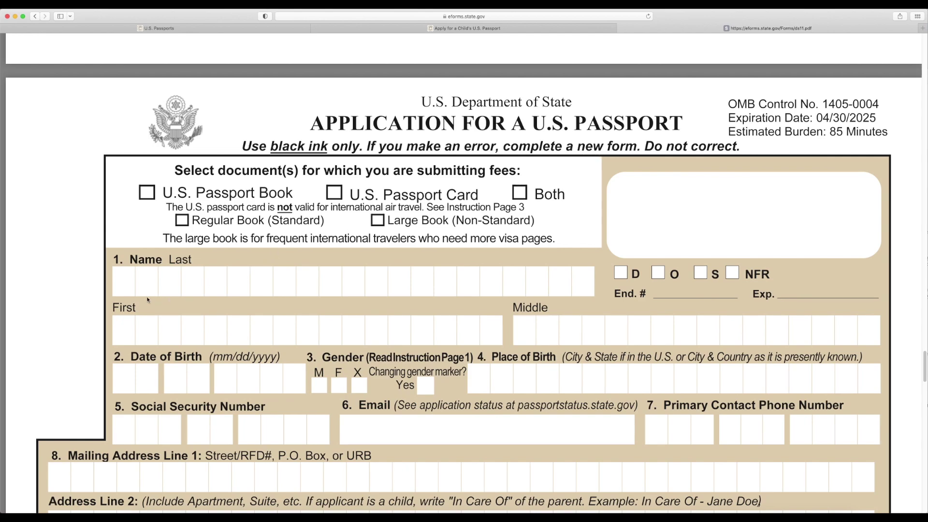
pyautogui.scroll(-10, 304, 258)
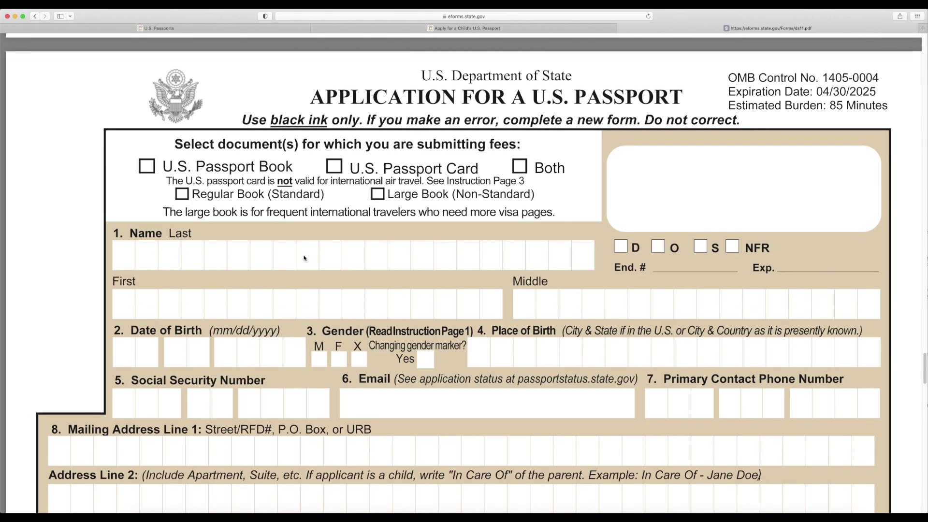
pyautogui.scroll(-8, 304, 258)
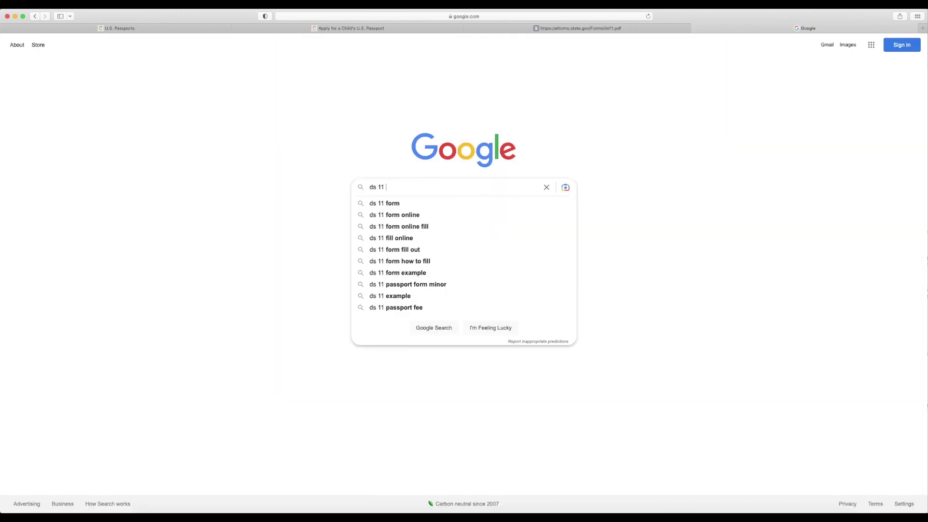
pyautogui.write('for')
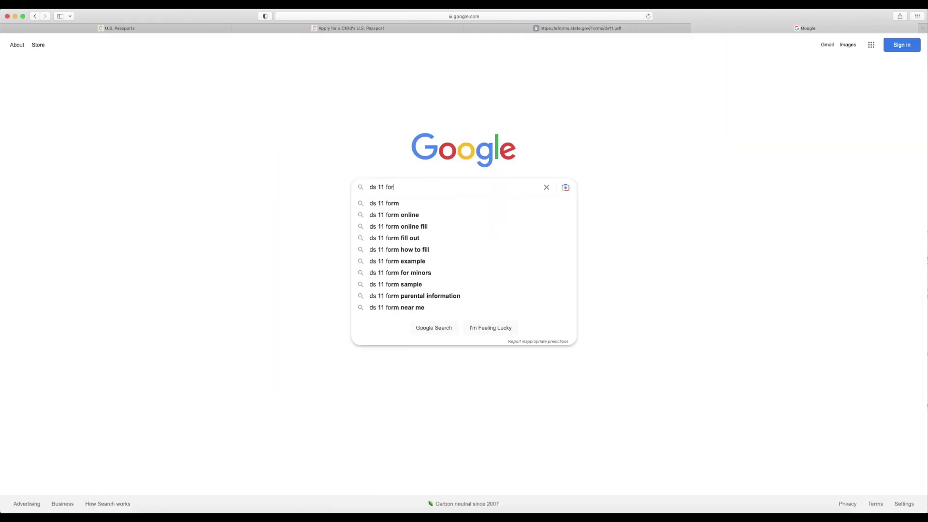
pyautogui.write('m online')
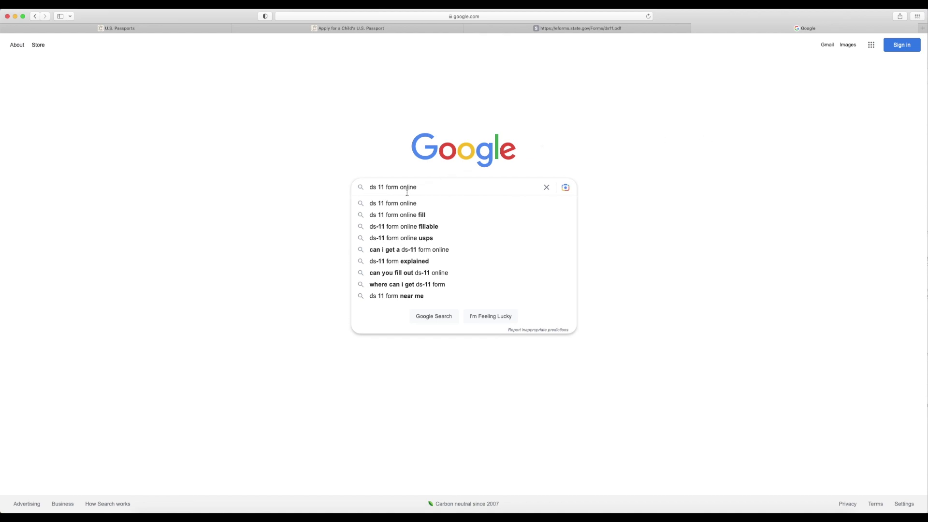
# - Search for 'ds 11 form online' and open the Passport Forms - Travel.gov result
pyautogui.click(400, 206)
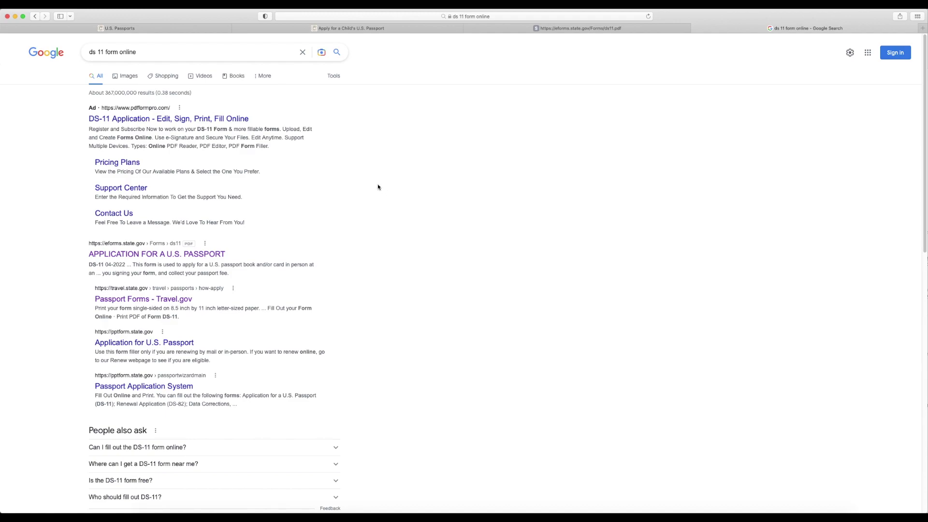
pyautogui.moveTo(94, 289); pyautogui.dragTo(165, 294)
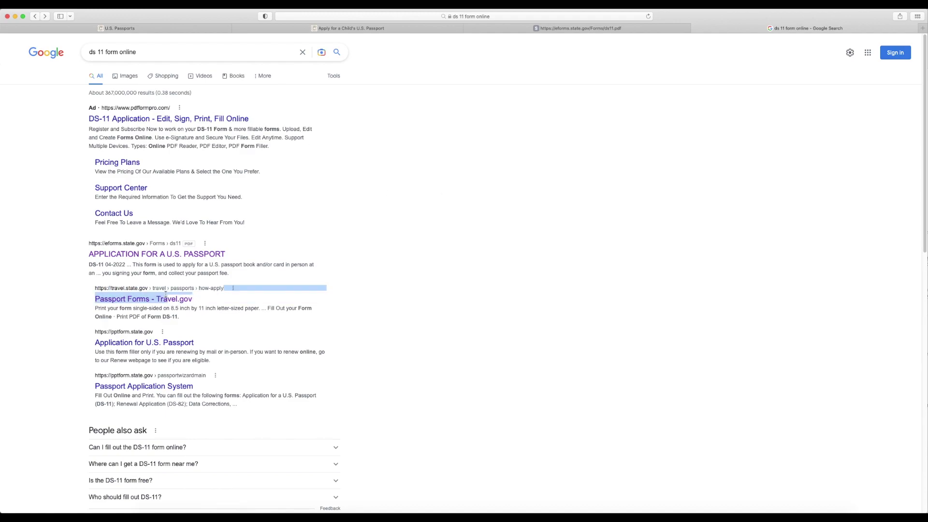
pyautogui.click(40, 299)
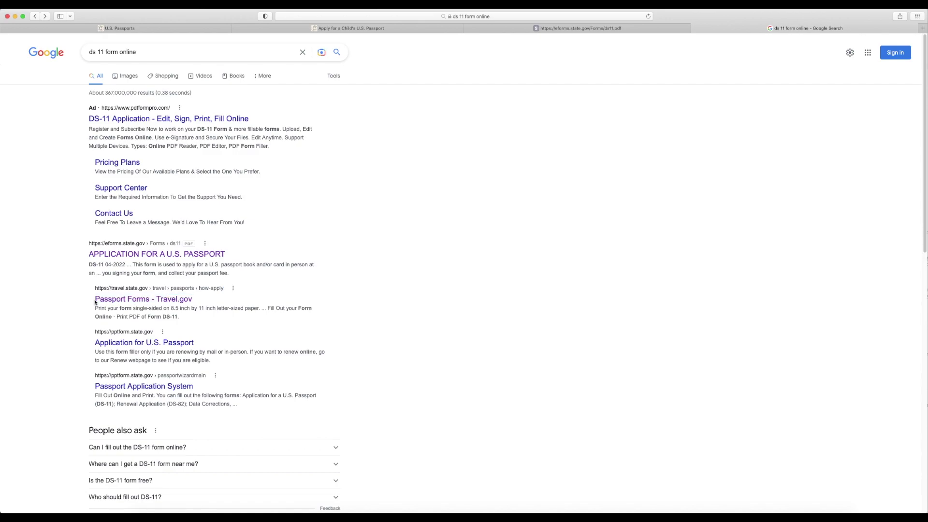
pyautogui.click(136, 300)
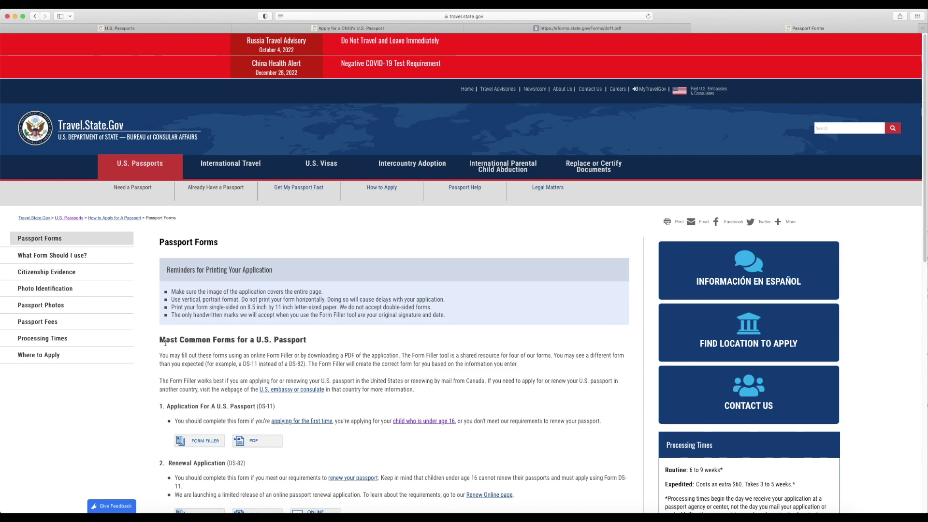
# - Open the Form Filler for Application For A U.S. Passport (DS-11)
pyautogui.moveTo(163, 408); pyautogui.dragTo(275, 404)
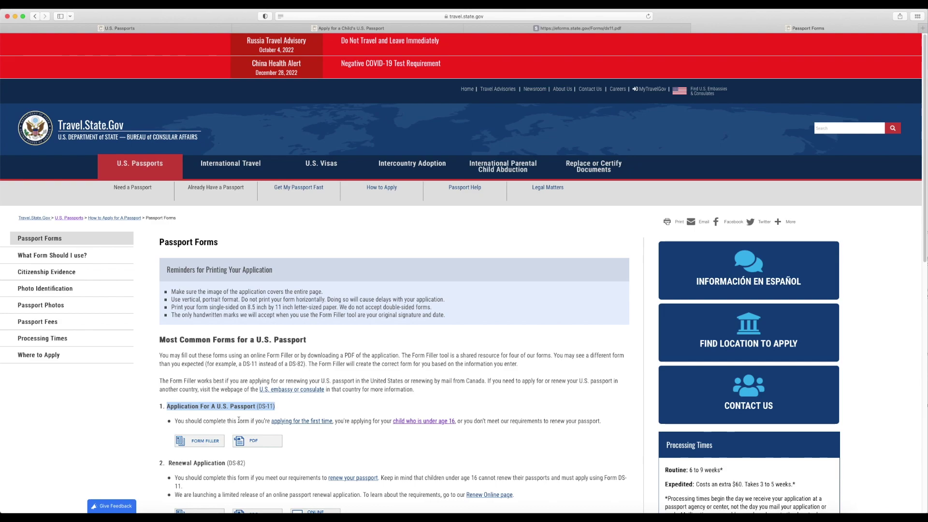
pyautogui.click(202, 441)
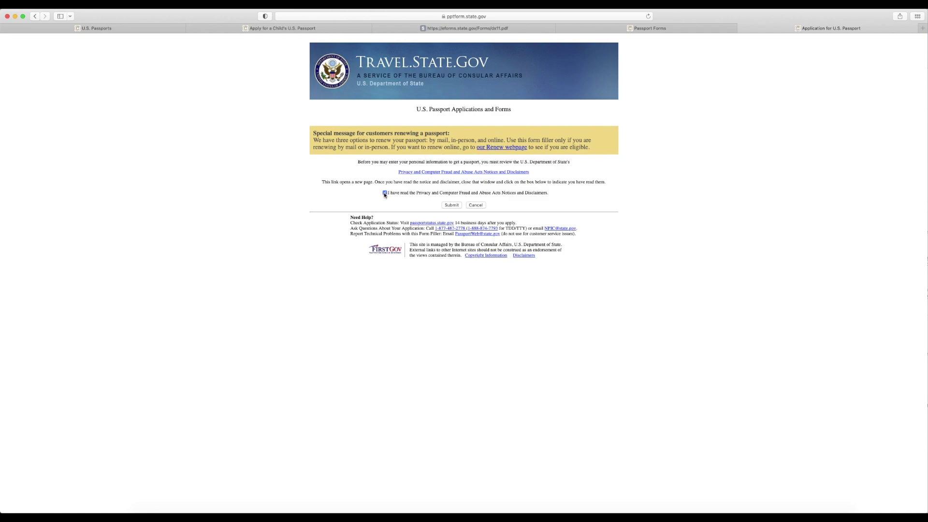
# - Acknowledge the privacy notice and start filling out the DS-11 online
pyautogui.click(451, 205)
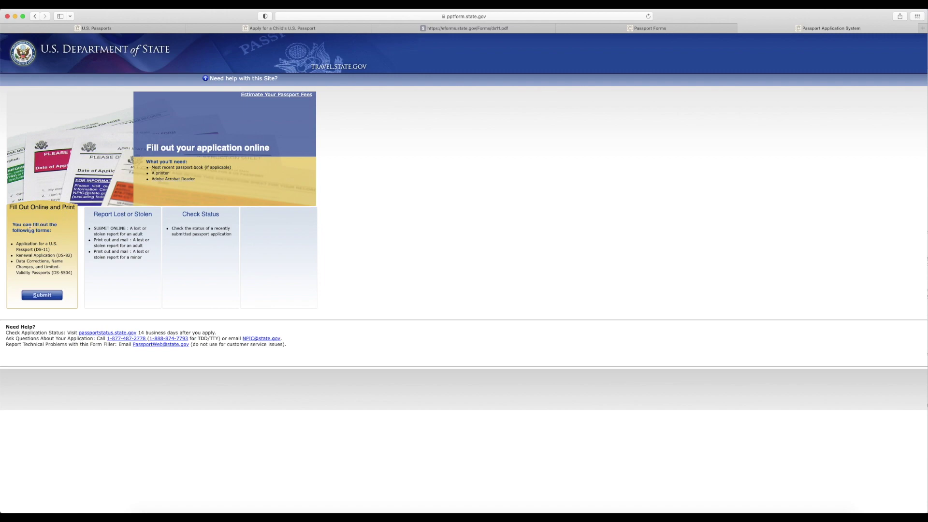
pyautogui.moveTo(22, 250); pyautogui.dragTo(50, 250)
pyautogui.click(56, 254)
pyautogui.click(45, 296)
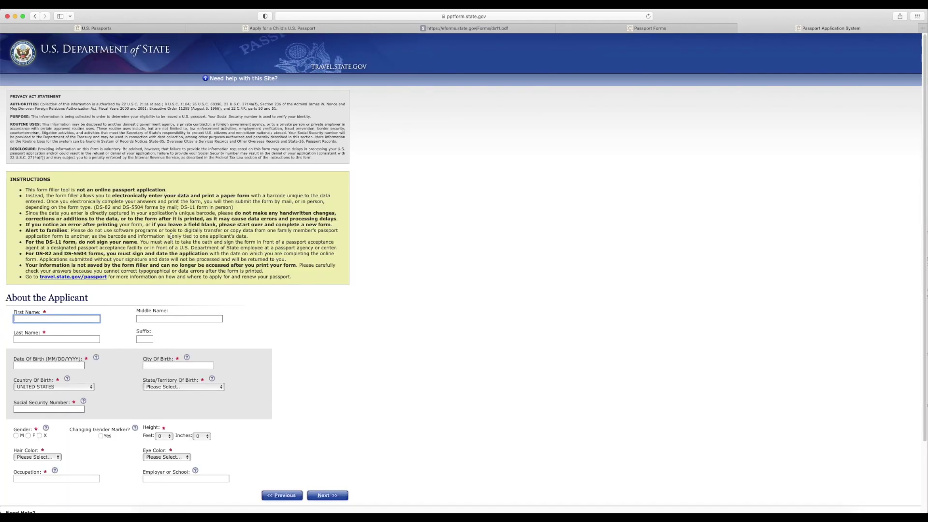
# - Enter the child's first, middle and last name and birth date 01/02/2011
pyautogui.scroll(-3, 171, 237)
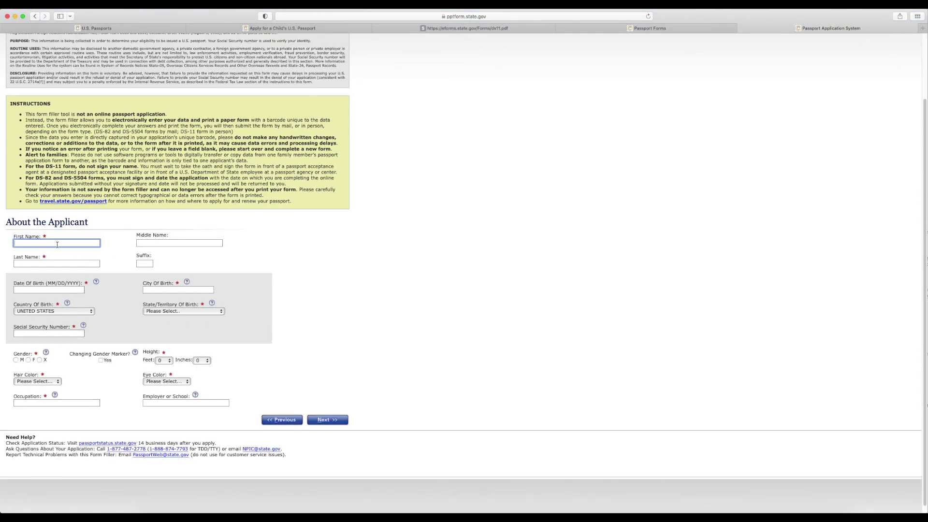
pyautogui.write('JOHN')
pyautogui.press('Tab')
pyautogui.write('IA')
pyautogui.press('Tab')
pyautogui.write('SMIT')
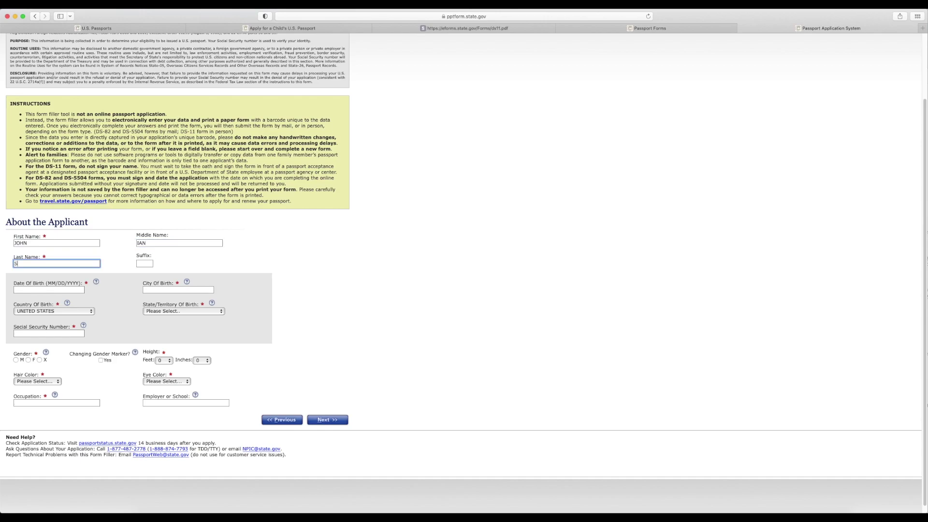
pyautogui.press('Tab')
pyautogui.press('Tab')
pyautogui.write('01/02/2011')
# - Set the birthplace to Fairfax, VA - Virginia and enter the child's social security number
pyautogui.press('Tab')
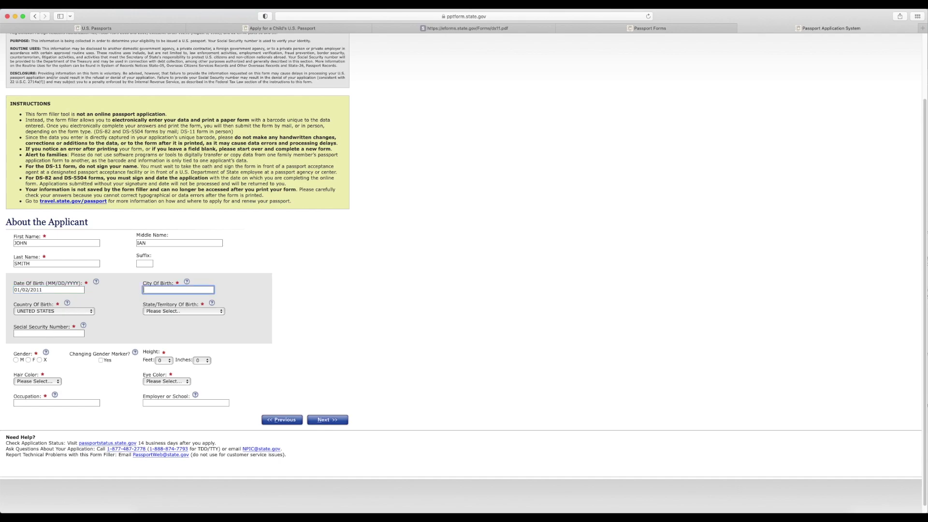
pyautogui.write('FAIRFAX')
pyautogui.press('Tab')
pyautogui.click(188, 312)
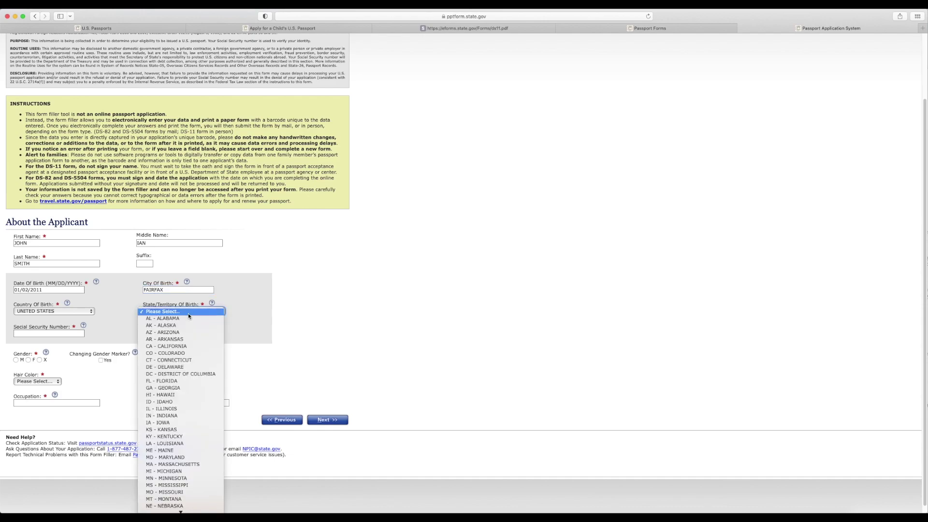
pyautogui.click(202, 441)
pyautogui.press('Tab')
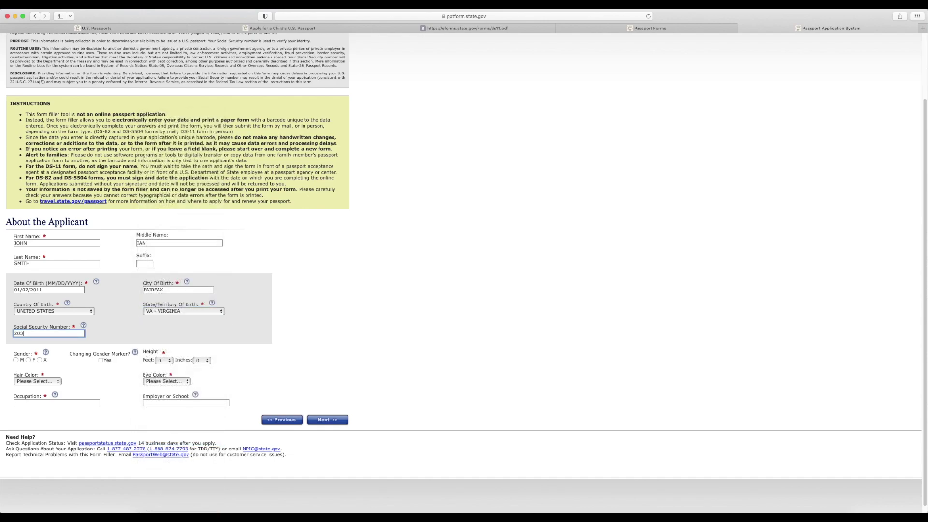
# - Set gender M, height 3 ft 4 in, and brown hair and eye colour
pyautogui.click(16, 360)
pyautogui.click(165, 360)
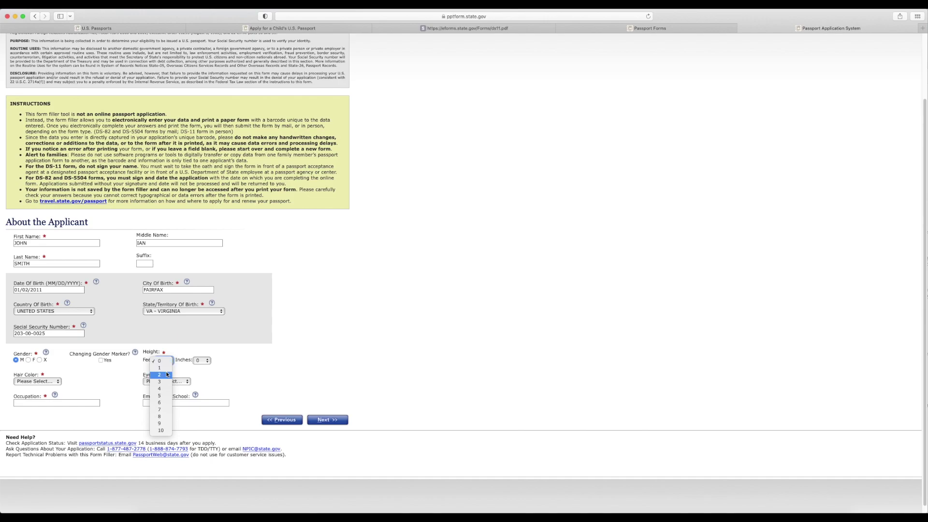
pyautogui.click(159, 382)
pyautogui.click(202, 361)
pyautogui.click(199, 389)
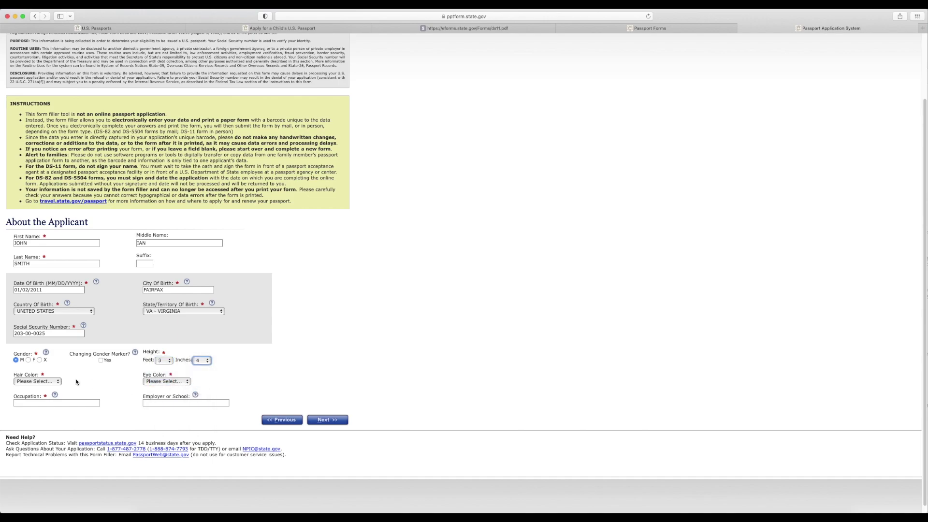
pyautogui.click(37, 382)
pyautogui.click(38, 402)
pyautogui.click(166, 382)
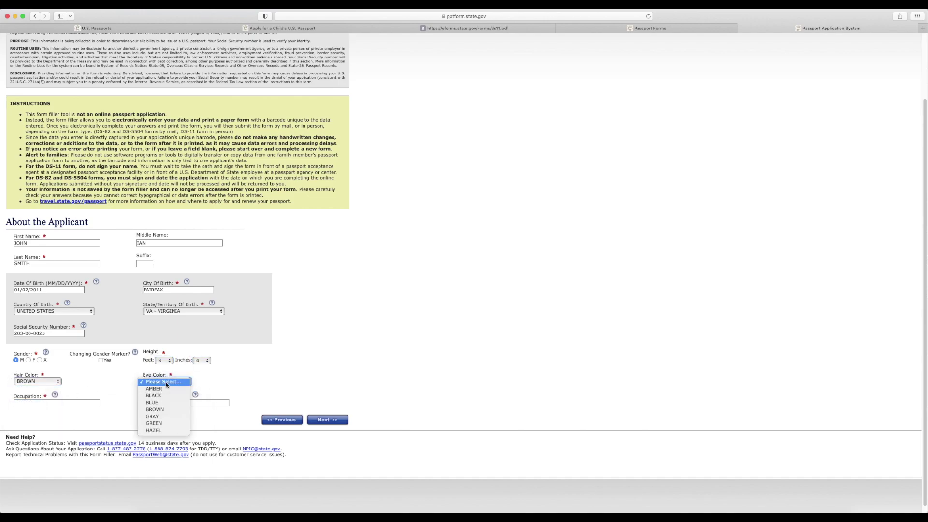
pyautogui.click(157, 405)
# - Show the guidance note for the Occupation field
pyautogui.click(87, 403)
pyautogui.hotkey('shift', 'Tab')
pyautogui.hotkey('shift', 'Tab')
pyautogui.press('Tab')
pyautogui.press('Tab')
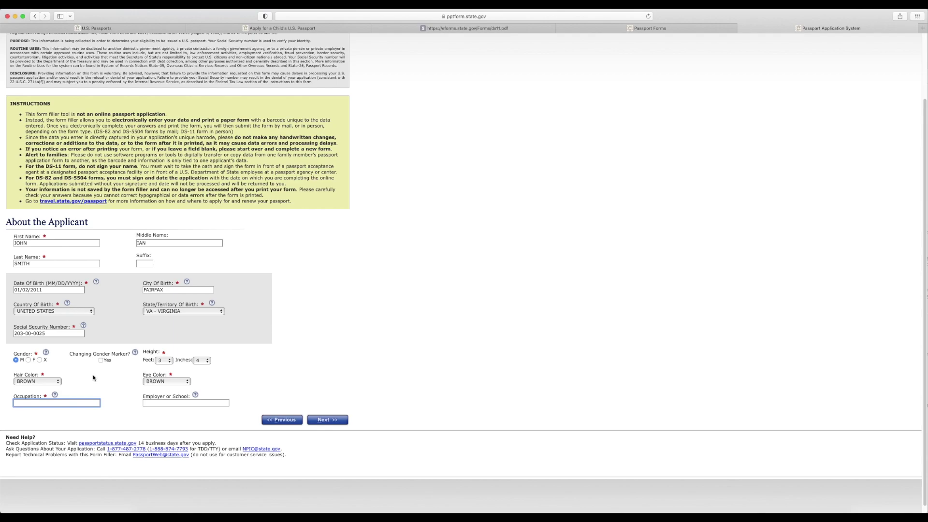
pyautogui.click(55, 395)
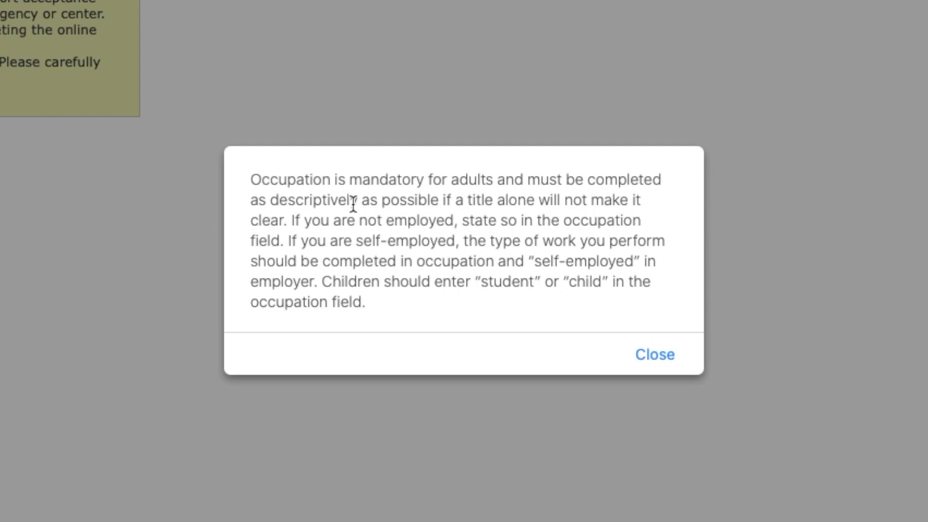
# - Close the help note, enter CHILD as the occupation, and continue to Contact Information
pyautogui.moveTo(330, 281); pyautogui.dragTo(375, 305)
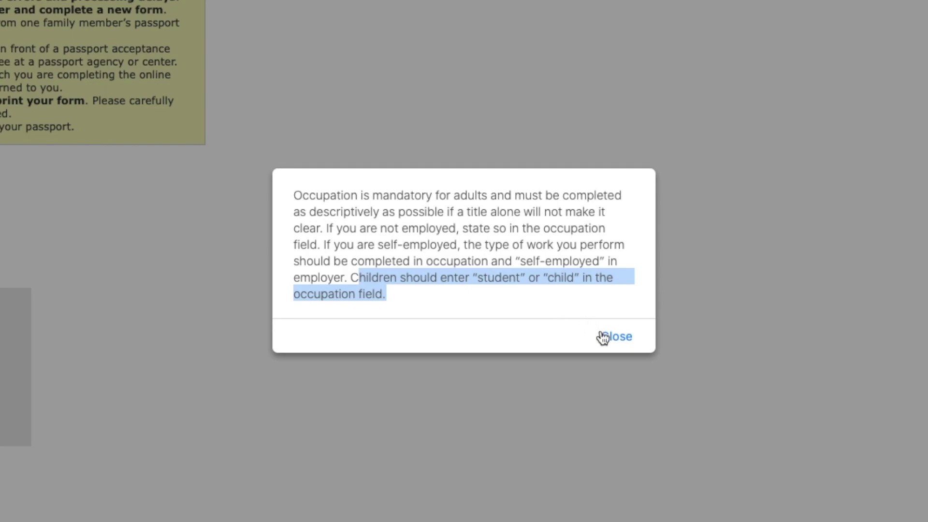
pyautogui.click(617, 337)
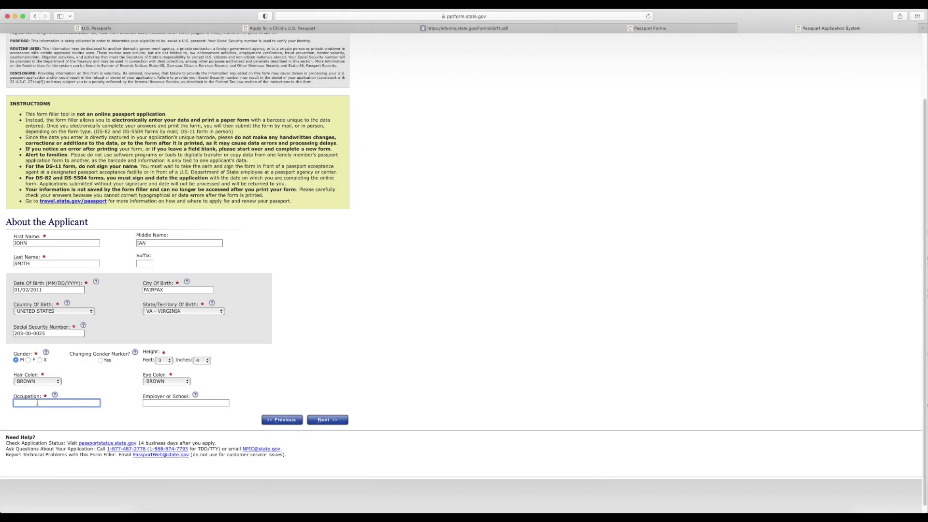
pyautogui.write('CHILD')
pyautogui.click(314, 421)
# - Enter the mailing street address, city FAIRFAX, state VA - VIRGINIA and zip code, marked as the permanent address
pyautogui.press('Tab')
pyautogui.press('Tab')
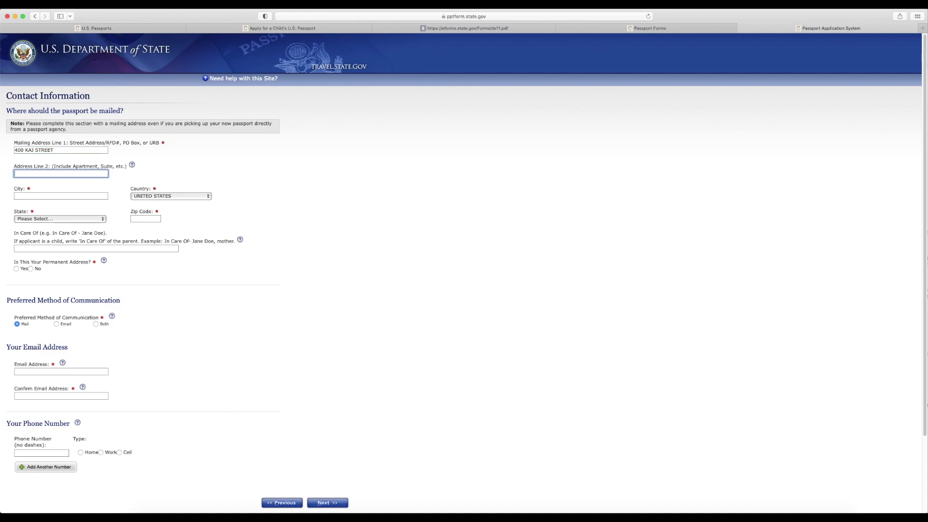
pyautogui.write('FAIRFAX')
pyautogui.press('Tab')
pyautogui.press('Tab')
pyautogui.click(94, 220)
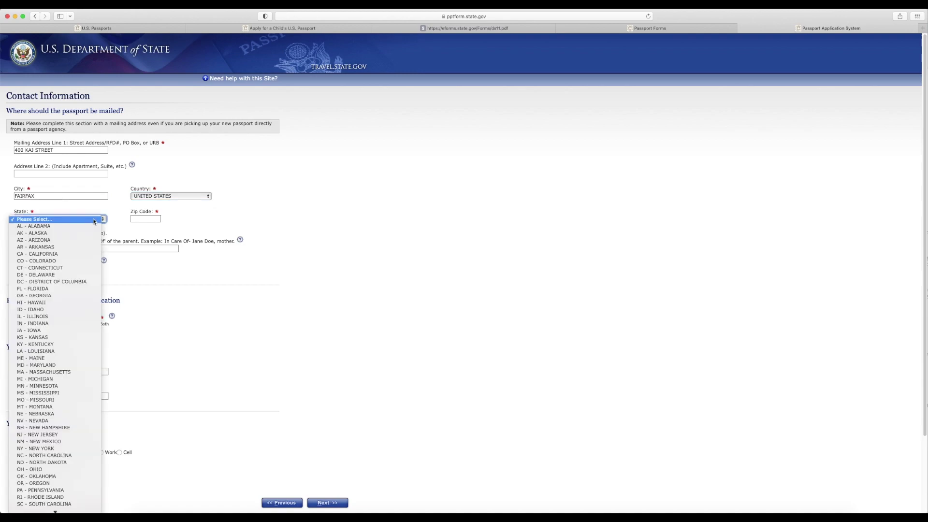
pyautogui.press('v')
pyautogui.click(54, 407)
pyautogui.click(144, 219)
pyautogui.write('20169')
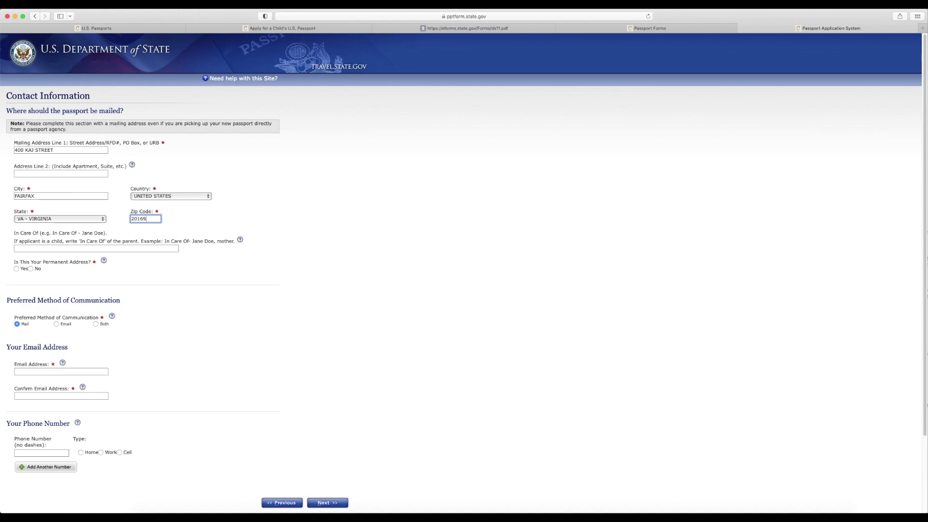
pyautogui.click(87, 278)
pyautogui.click(16, 269)
# - Choose Both for communication, enter and confirm the e-mail address, and add a cell phone number
pyautogui.click(97, 324)
pyautogui.click(66, 372)
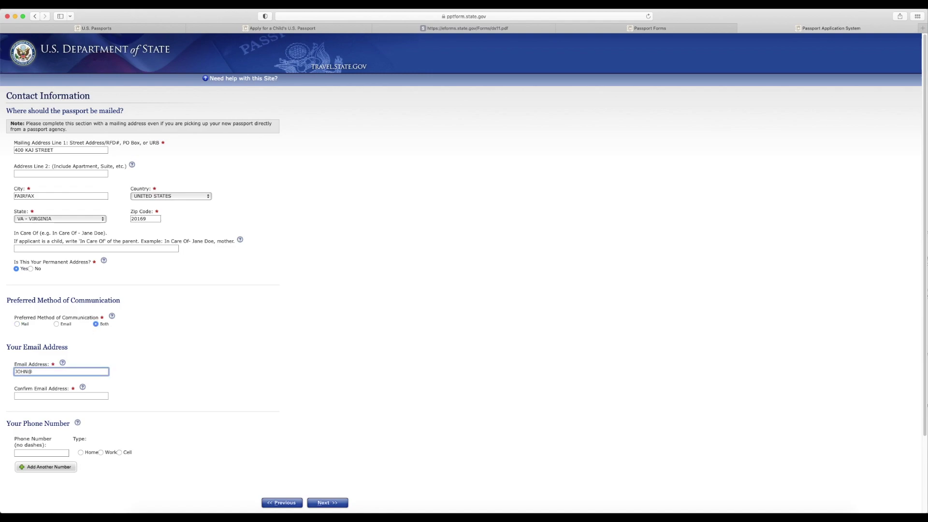
pyautogui.press('Tab')
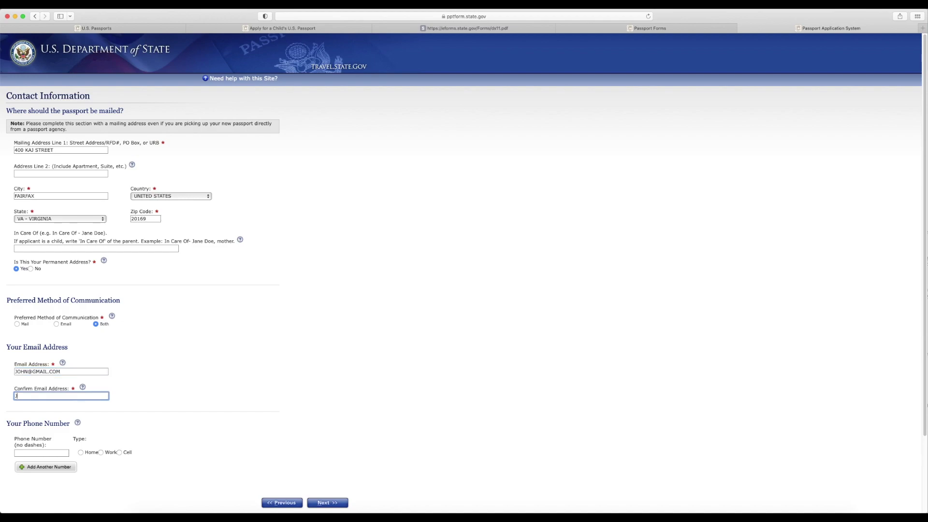
pyautogui.click(56, 452)
pyautogui.write('571')
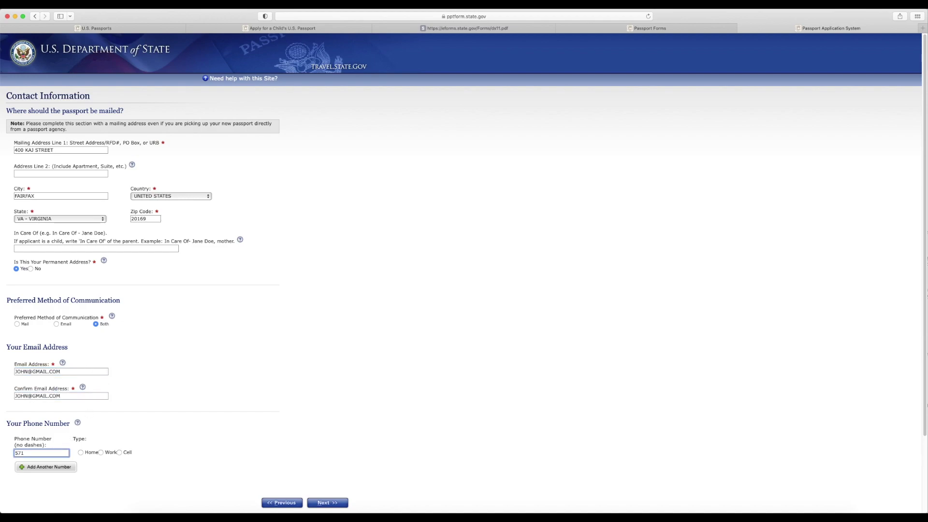
pyautogui.write('0009000')
pyautogui.click(120, 452)
# - Enter a trip to CHINA from 06/10/2023 to 06/20/2023, then continue to the emergency contact page
pyautogui.click(328, 502)
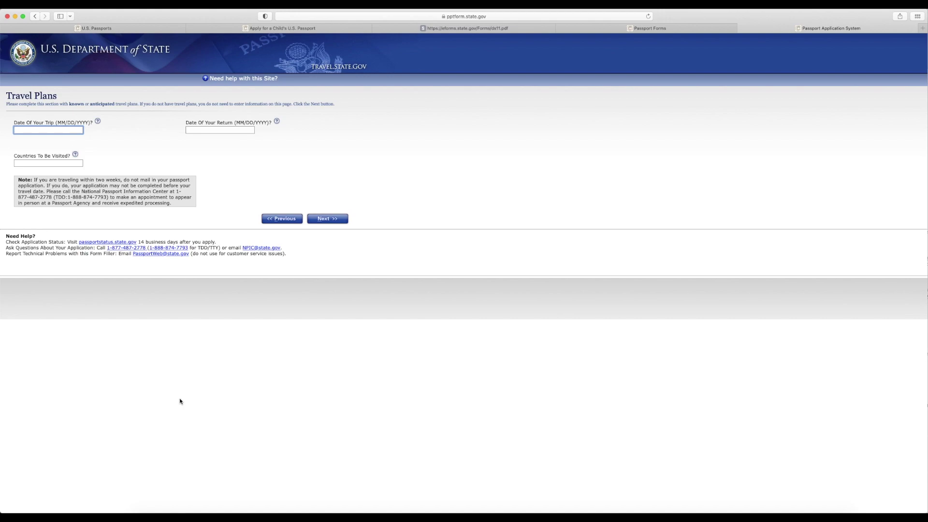
pyautogui.write('06/10/2023')
pyautogui.press('Tab')
pyautogui.write('06/20/')
pyautogui.write('2023')
pyautogui.write('CHINA')
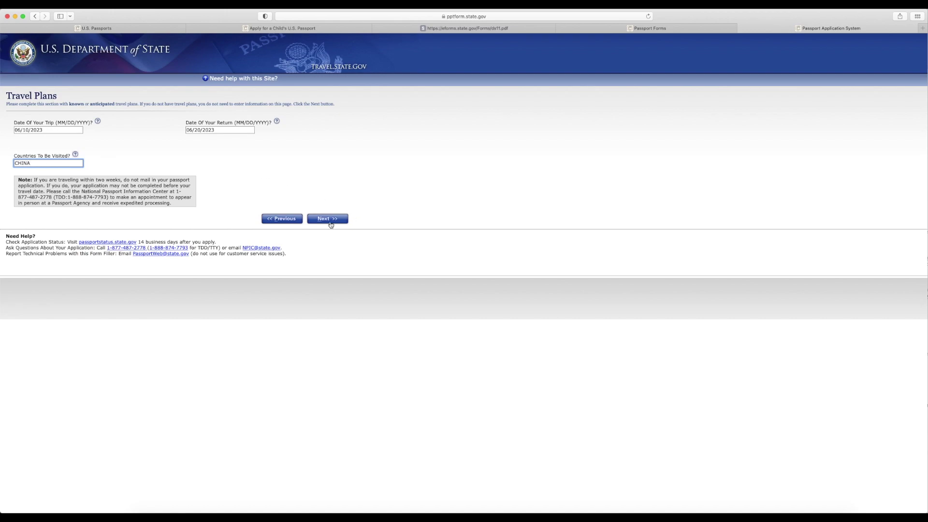
pyautogui.click(331, 220)
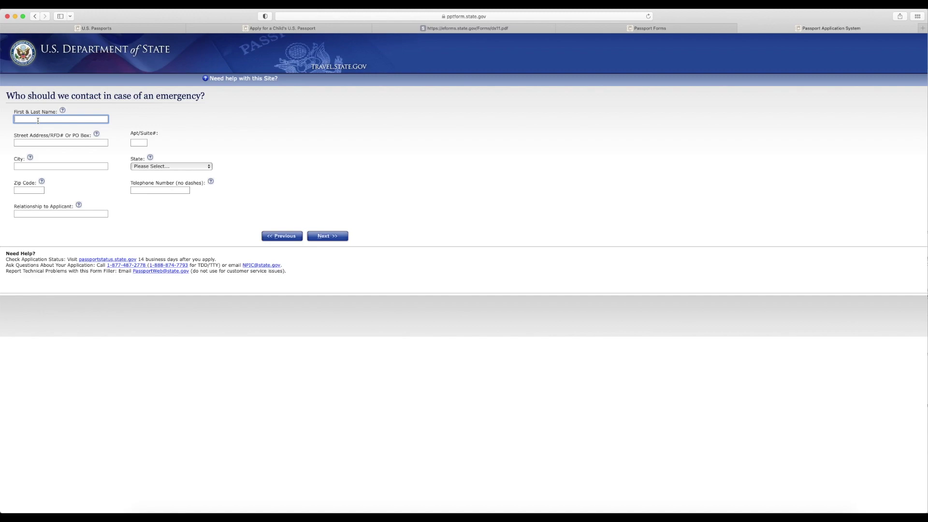
# - Enter the emergency contact's full name, street address and city FAIRFAX
pyautogui.press('Tab')
pyautogui.press('Tab')
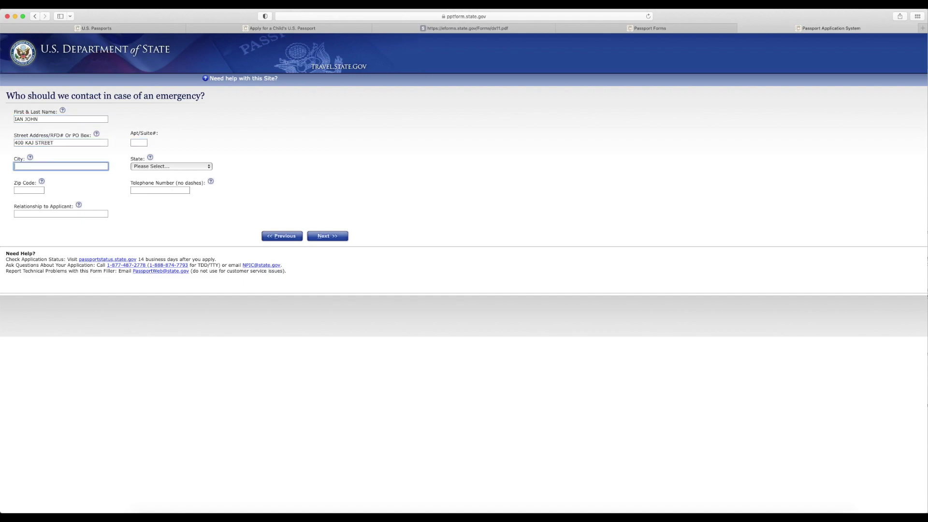
pyautogui.write('FAIRFAX')
# - Set the contact's state to VA - VIRGINIA and enter the zip code and telephone number
pyautogui.press('Tab')
pyautogui.press('u')
pyautogui.press('v')
pyautogui.press('i')
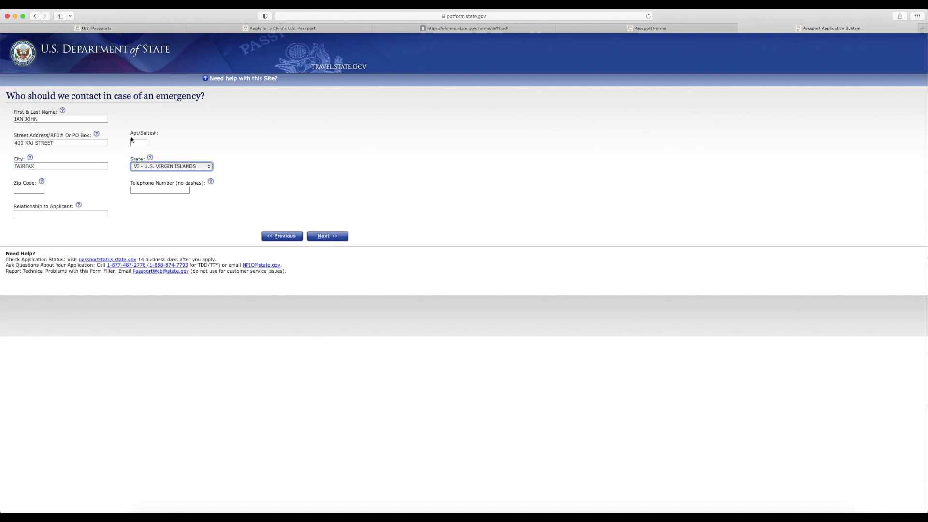
pyautogui.click(184, 166)
pyautogui.scroll(2, 183, 166)
pyautogui.press('v')
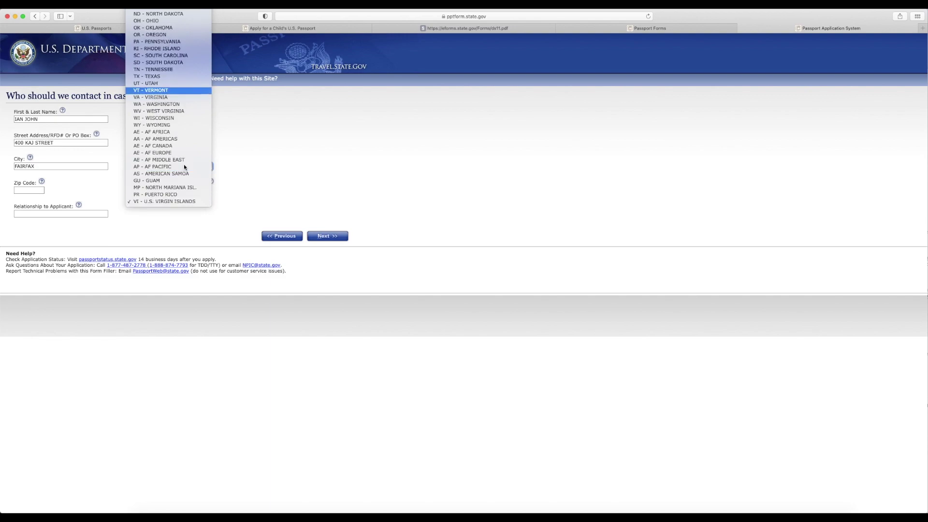
pyautogui.press('a')
pyautogui.press('Return')
pyautogui.click(28, 189)
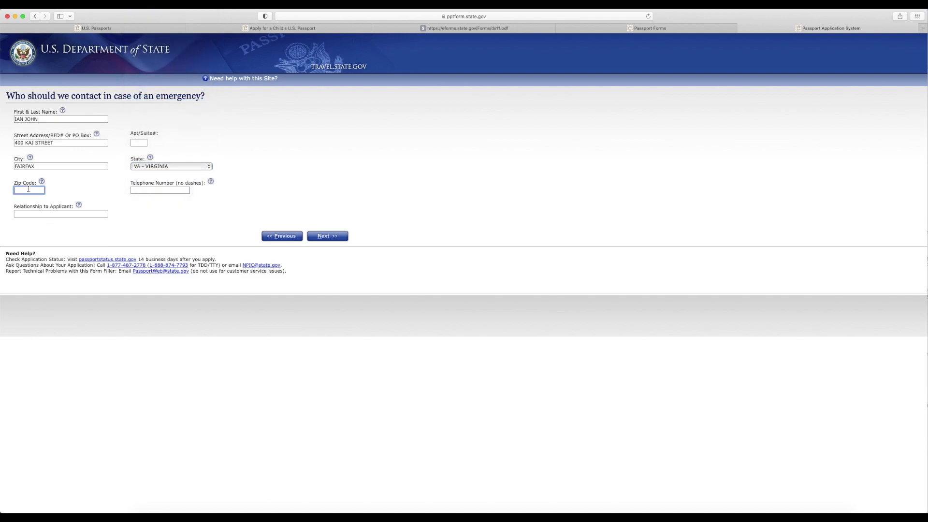
pyautogui.write('20169')
pyautogui.click(152, 192)
pyautogui.write('5710090000')
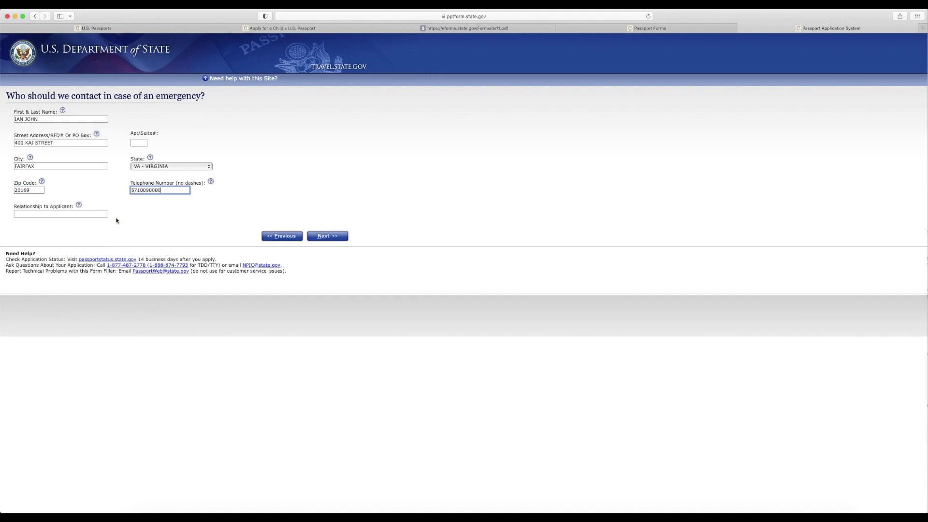
pyautogui.click(98, 214)
# - Give the relationship as FATHER, then record a Passport Book still held, issued 01/08/2016
pyautogui.write('FATHER')
pyautogui.click(333, 237)
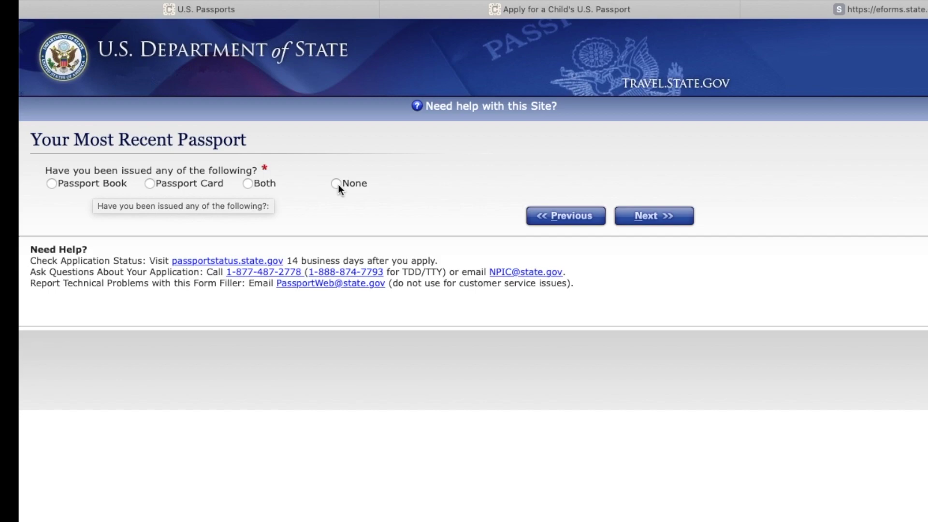
pyautogui.click(51, 183)
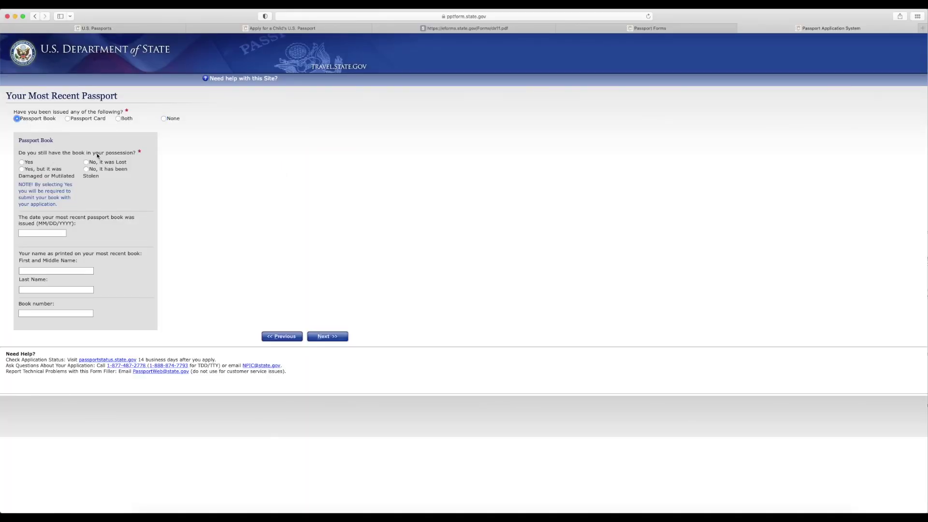
pyautogui.click(21, 162)
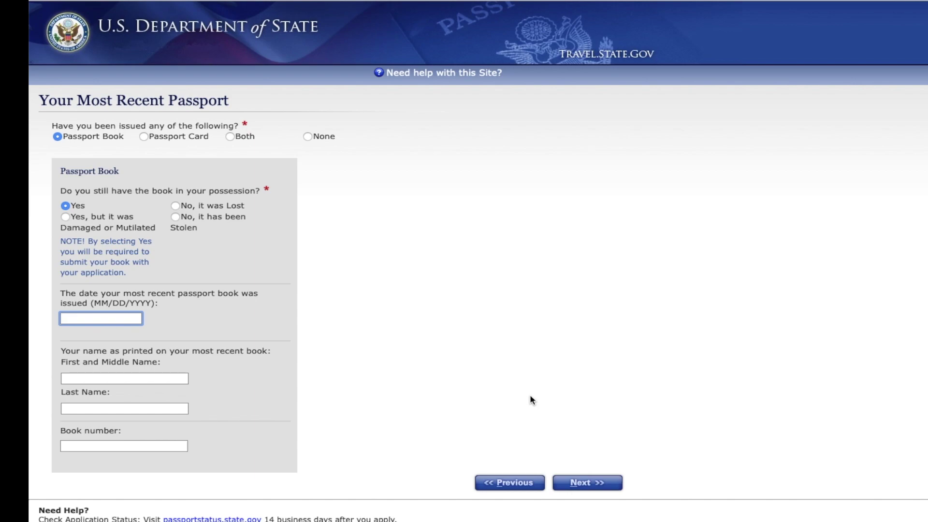
pyautogui.write('01/08/2016')
# - Enter the name printed in the passport and the book number, then continue
pyautogui.press('Tab')
pyautogui.write('JOHN')
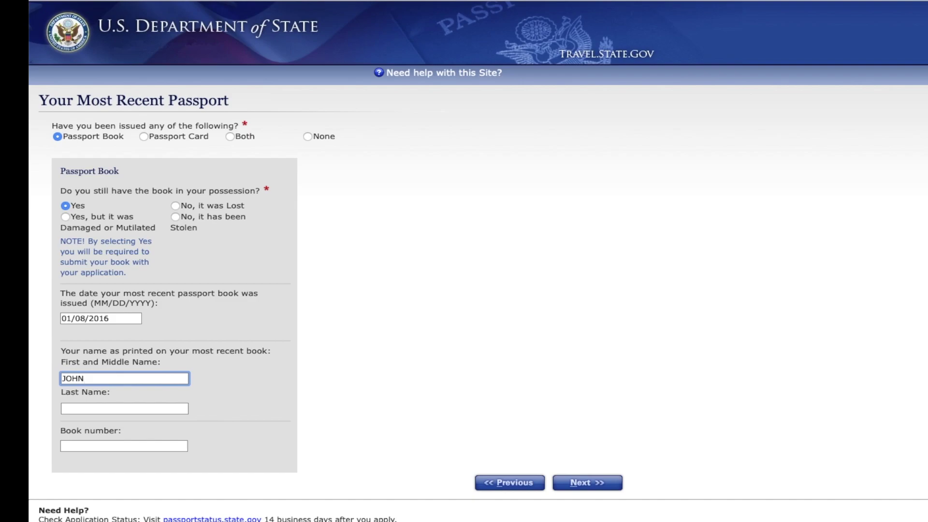
pyautogui.press('Tab')
pyautogui.write('SMITH')
pyautogui.press('Tab')
pyautogui.write('5263')
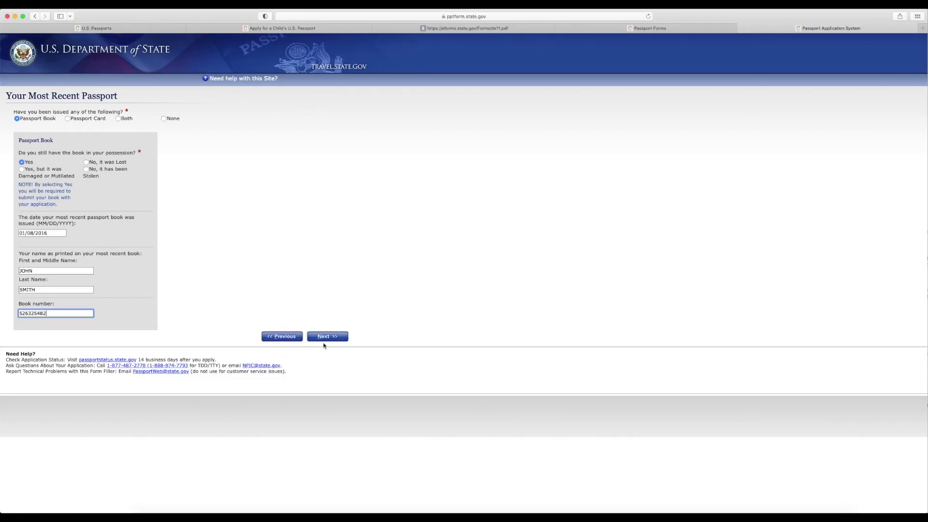
pyautogui.click(587, 482)
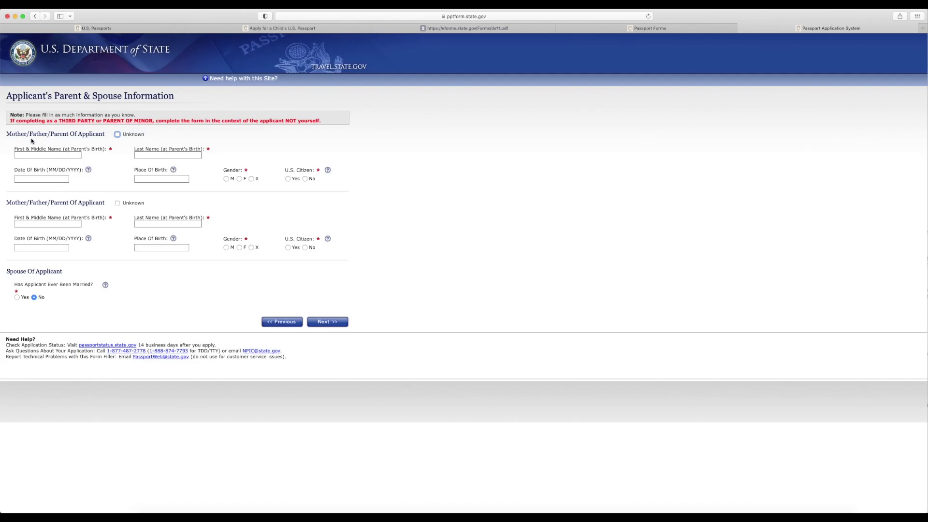
pyautogui.moveTo(5, 96); pyautogui.dragTo(185, 98)
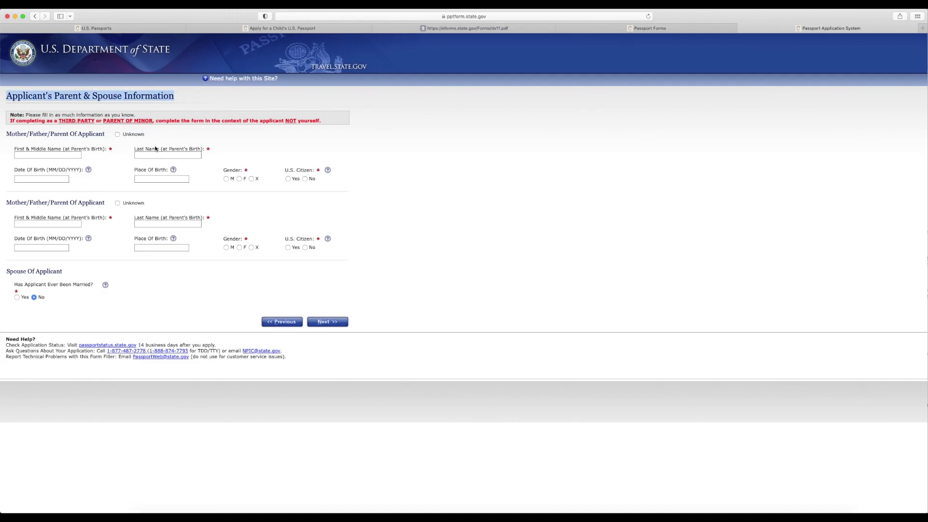
pyautogui.click(206, 300)
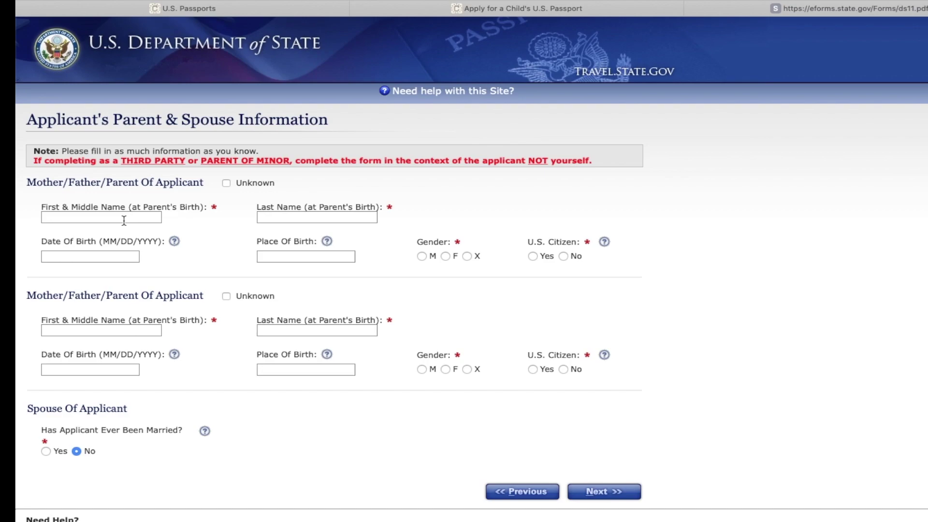
pyautogui.click(123, 220)
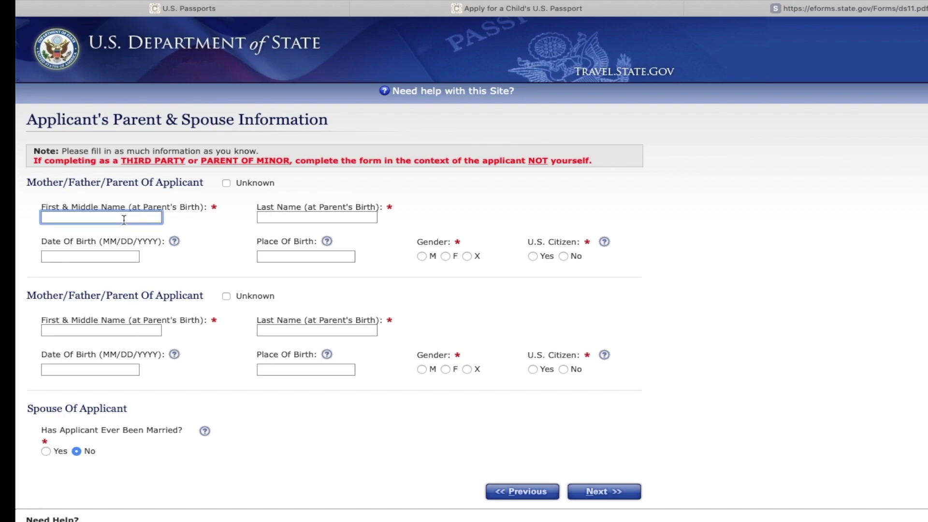
pyautogui.press('Tab')
pyautogui.press('Tab')
pyautogui.write('01/')
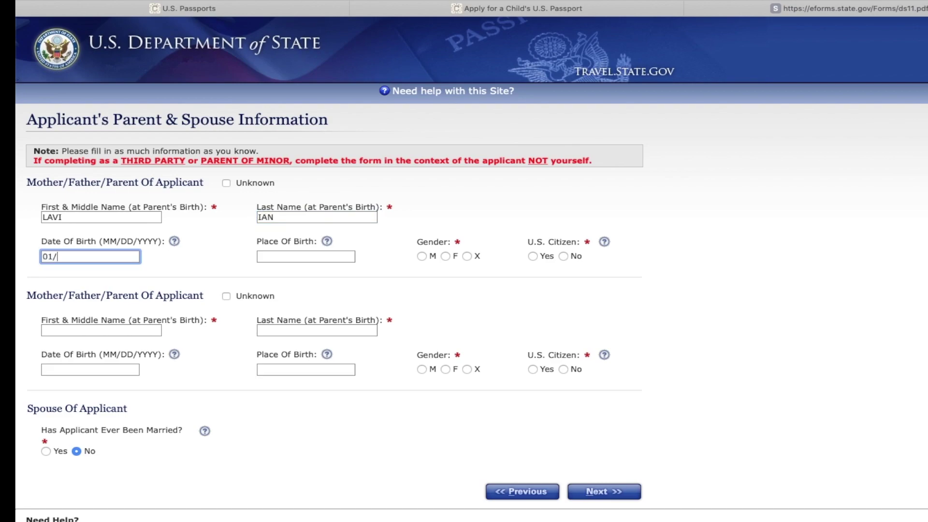
pyautogui.write('09/1980')
pyautogui.press('Tab')
pyautogui.write('VIRGINIA')
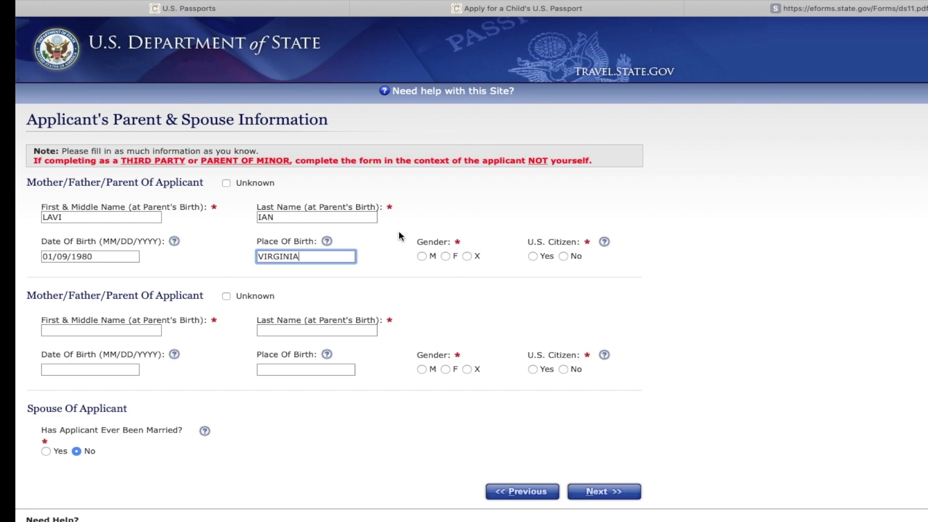
pyautogui.click(422, 256)
pyautogui.click(533, 256)
# - Enter the second parent's name, birth 01/10/1982 in CHINA, gender F, then continue
pyautogui.click(127, 330)
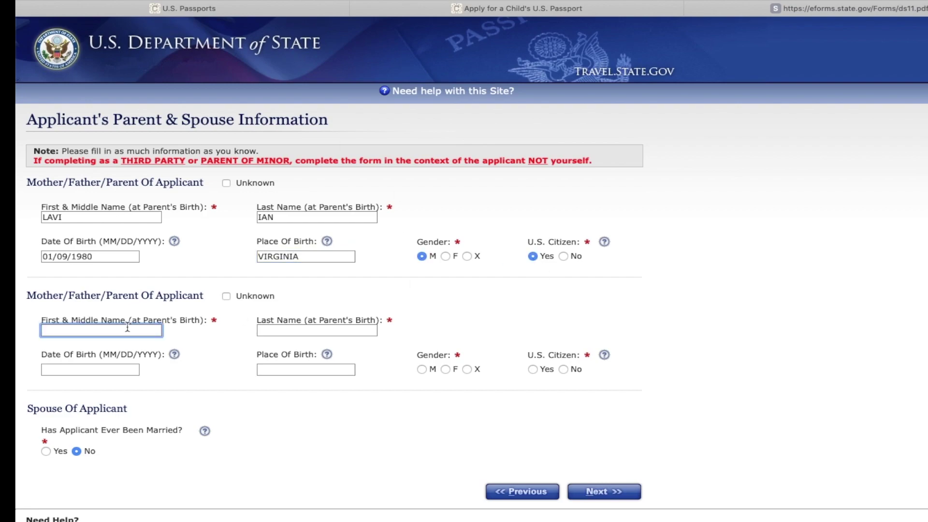
pyautogui.press('Tab')
pyautogui.press('Tab')
pyautogui.write('01/10/')
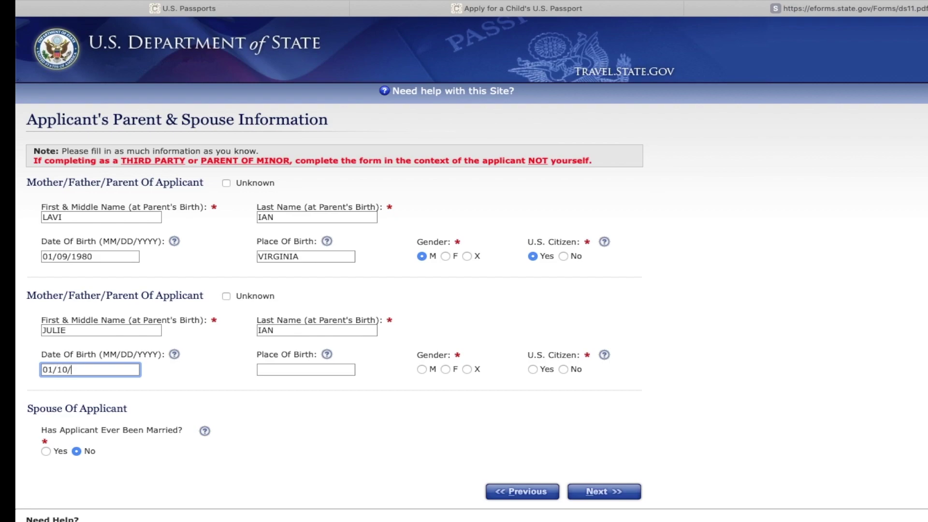
pyautogui.write('1982')
pyautogui.click(274, 370)
pyautogui.write('CHINA')
pyautogui.click(445, 369)
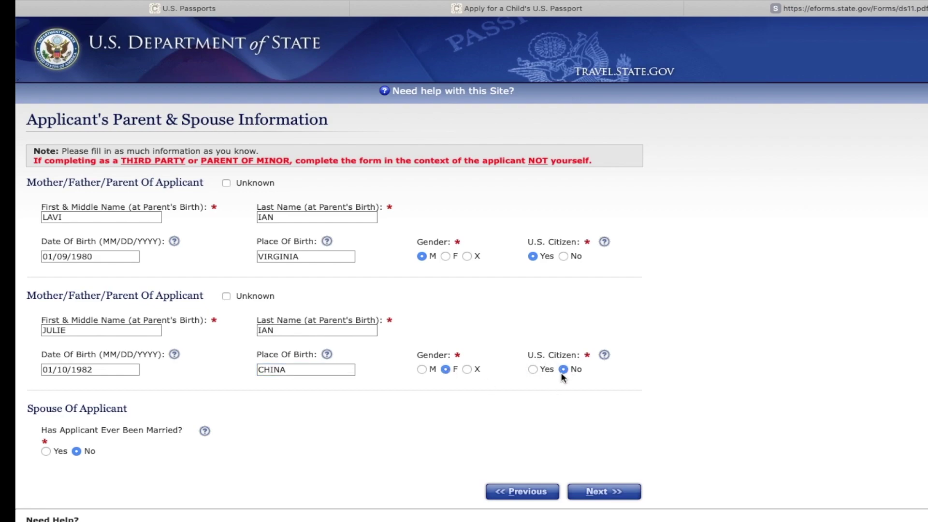
pyautogui.click(614, 492)
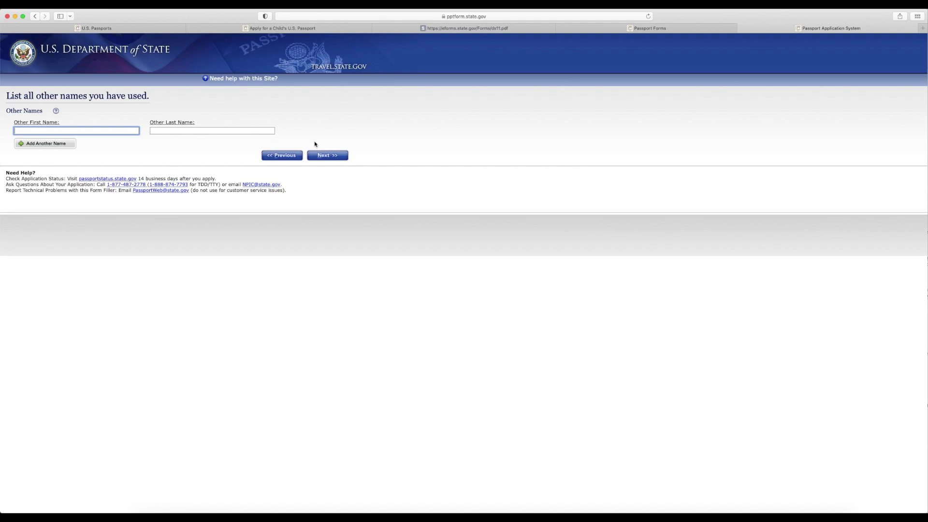
# - Leave Other Names empty, scroll through the Personal Application Review, and proceed to fees
pyautogui.click(335, 155)
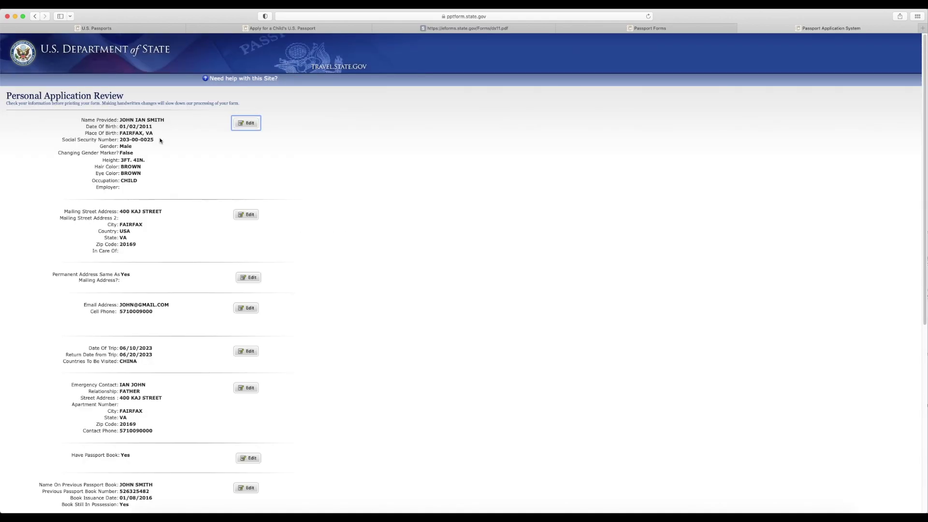
pyautogui.scroll(-10, 345, 268)
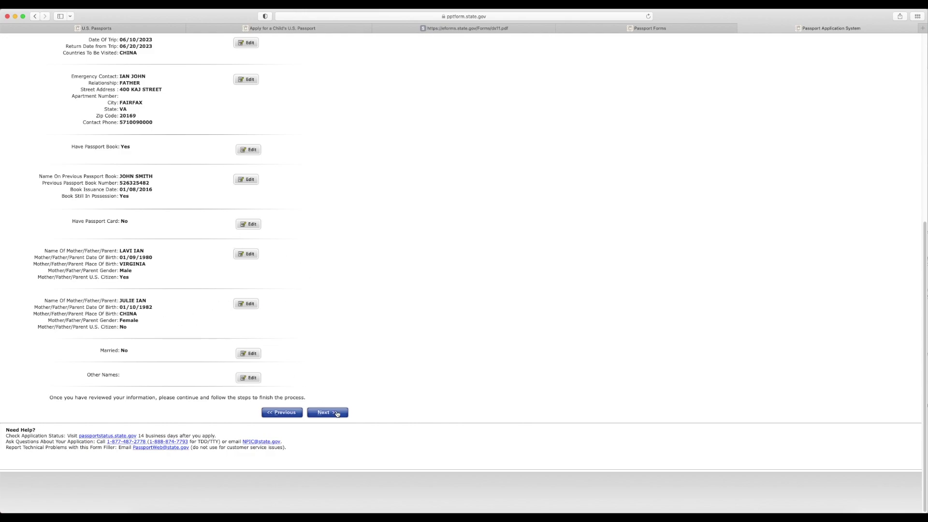
pyautogui.click(337, 413)
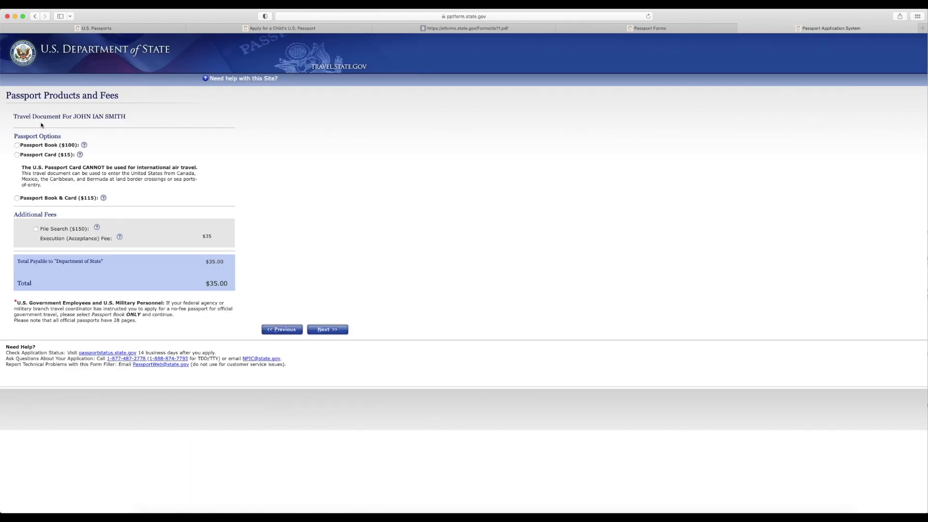
# - Compare the card and book-and-card costs, then settle on Passport Book only for $135.00 and continue
pyautogui.moveTo(8, 95); pyautogui.dragTo(121, 97)
pyautogui.click(152, 118)
pyautogui.click(17, 145)
pyautogui.click(17, 185)
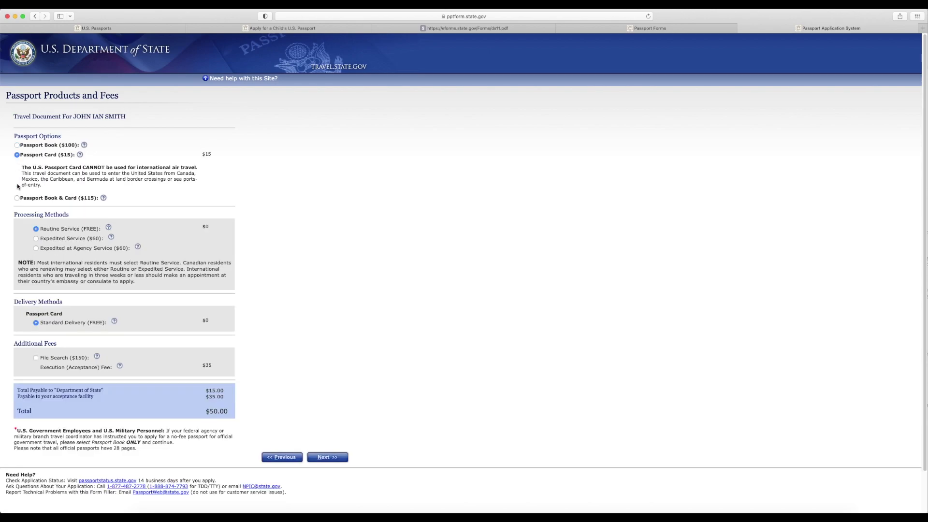
pyautogui.click(17, 198)
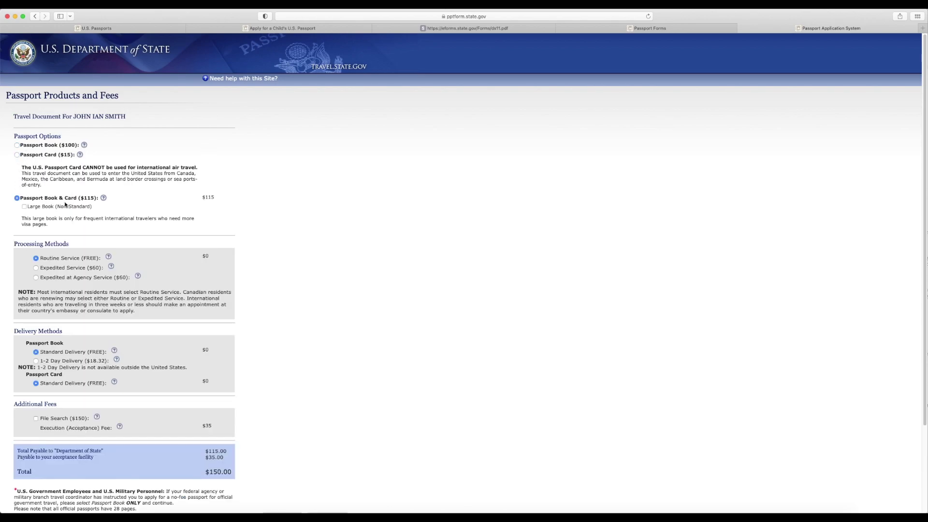
pyautogui.click(17, 145)
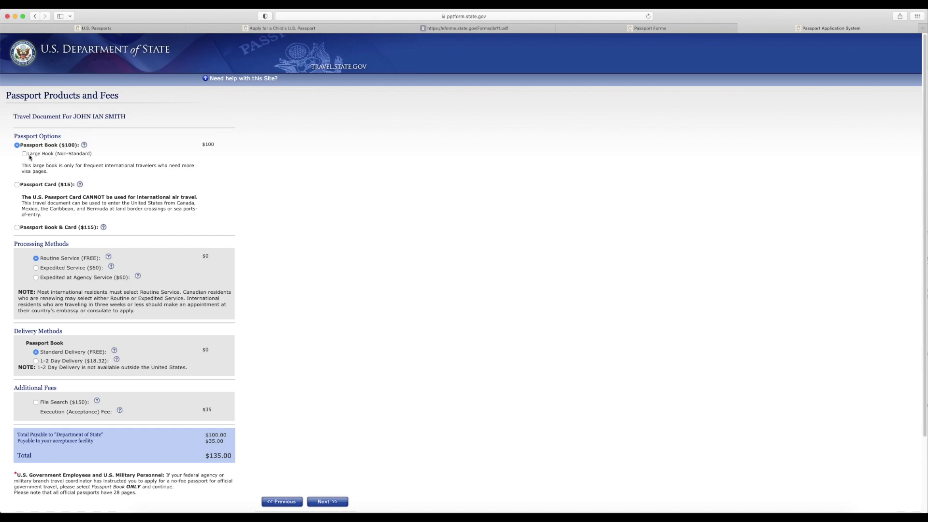
pyautogui.moveTo(67, 258); pyautogui.dragTo(94, 258)
pyautogui.click(311, 380)
pyautogui.scroll(-4, 319, 361)
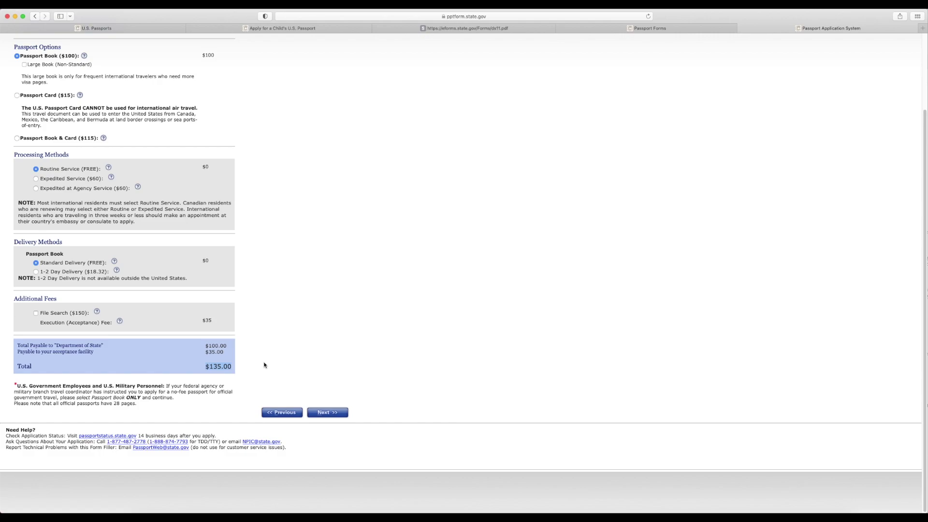
pyautogui.click(328, 412)
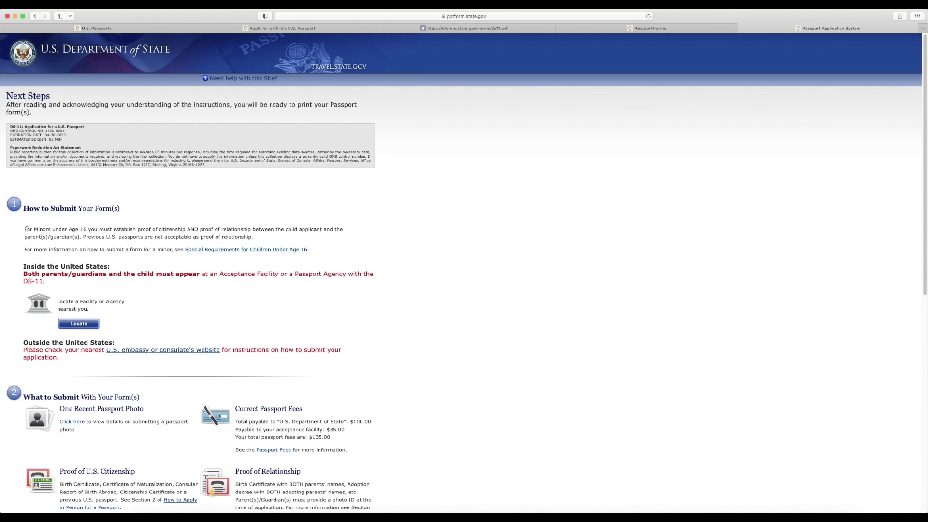
# - Highlight the under-16 proof and both-parents-appear rules, then open the acceptance facility locator
pyautogui.moveTo(25, 230); pyautogui.dragTo(277, 238)
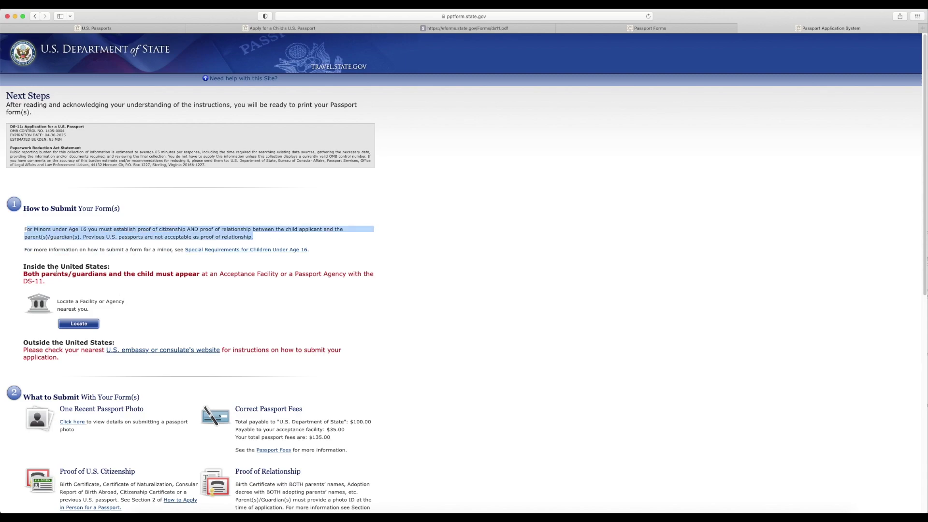
pyautogui.moveTo(24, 274); pyautogui.dragTo(148, 281)
pyautogui.click(78, 324)
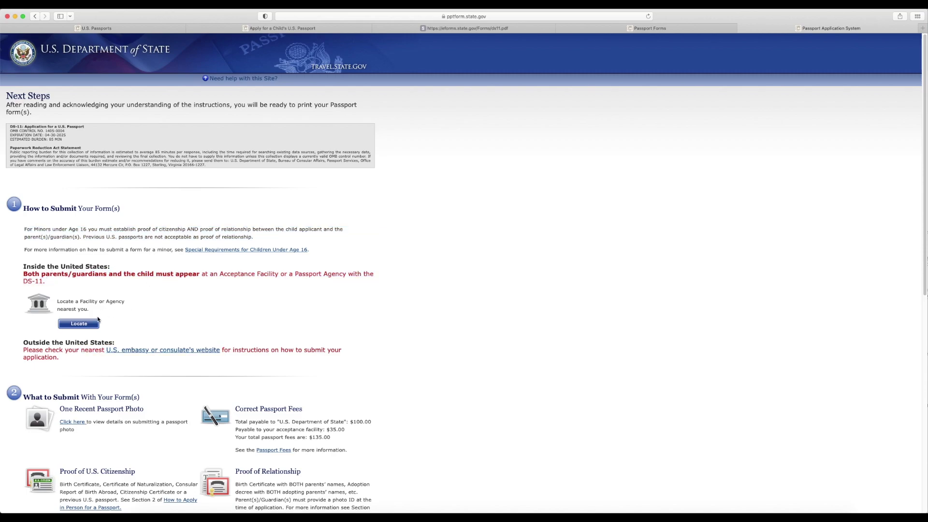
pyautogui.click(156, 227)
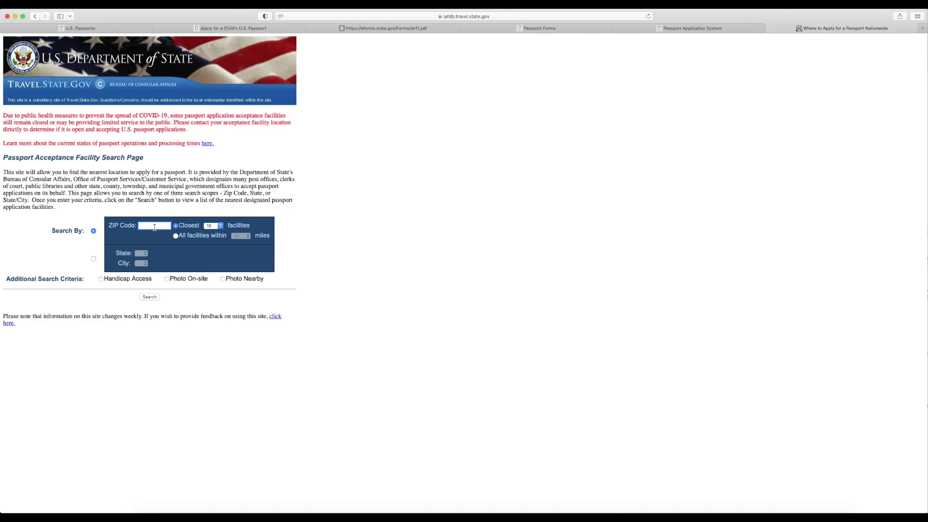
# - Search facilities by ZIP code and open the HAYMARKET GAINESVILLE LIBRARY entry
pyautogui.write('20169')
pyautogui.press('Return')
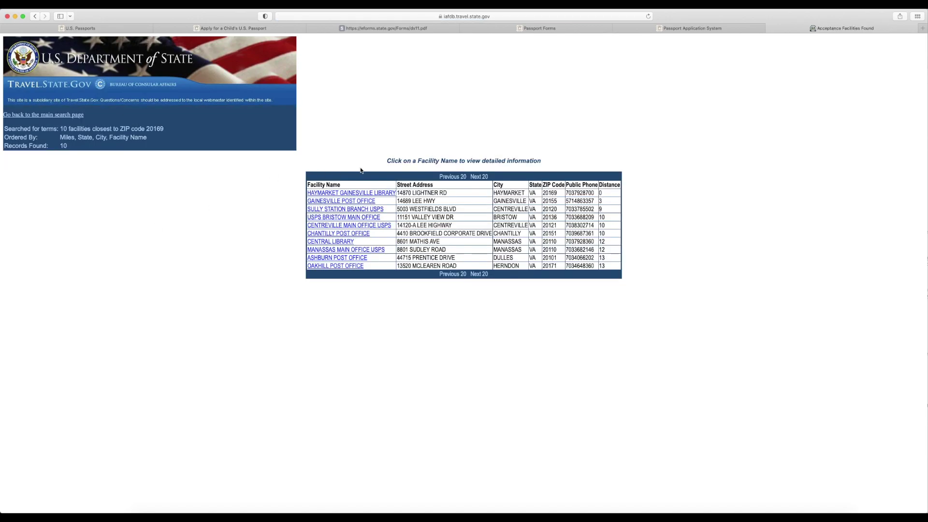
pyautogui.click(345, 193)
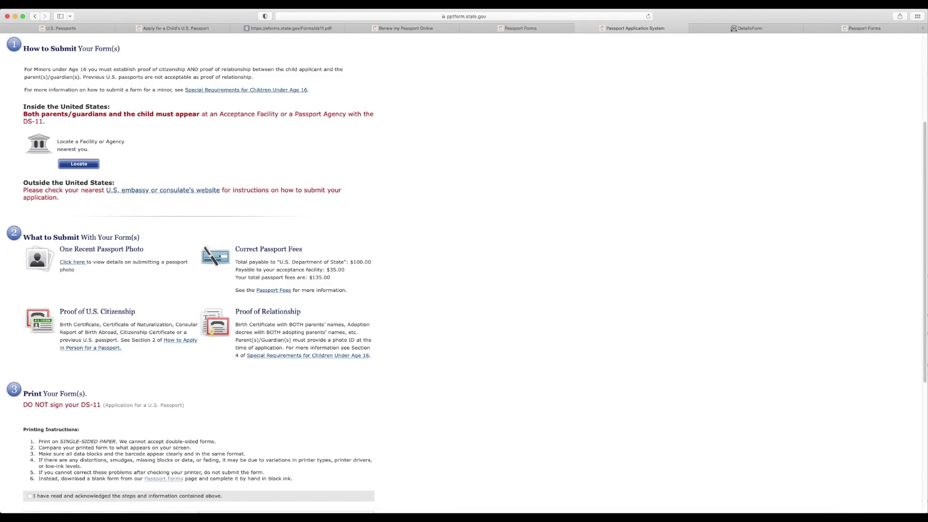
# - Tick the printing acknowledgement and generate the completed form as DS11_Complete.pdf
pyautogui.moveTo(925, 144); pyautogui.dragTo(919, 261)
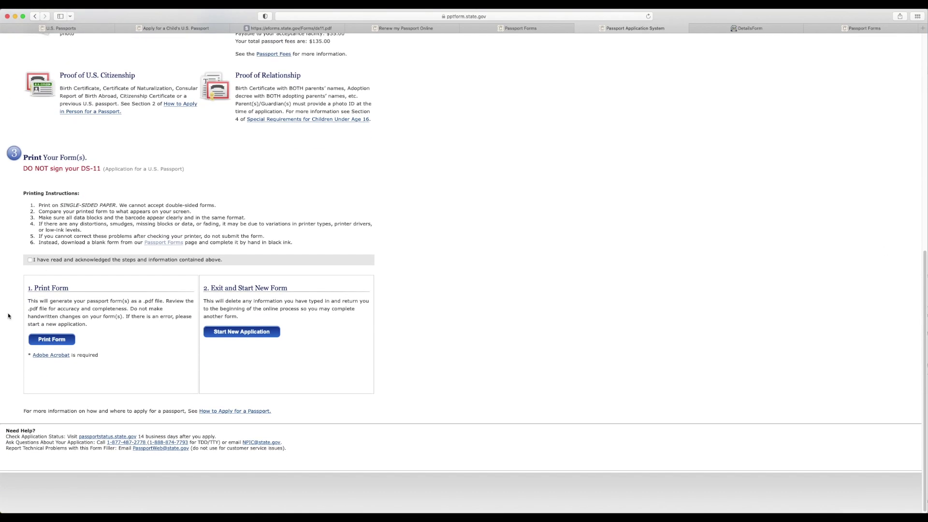
pyautogui.click(30, 260)
pyautogui.click(52, 340)
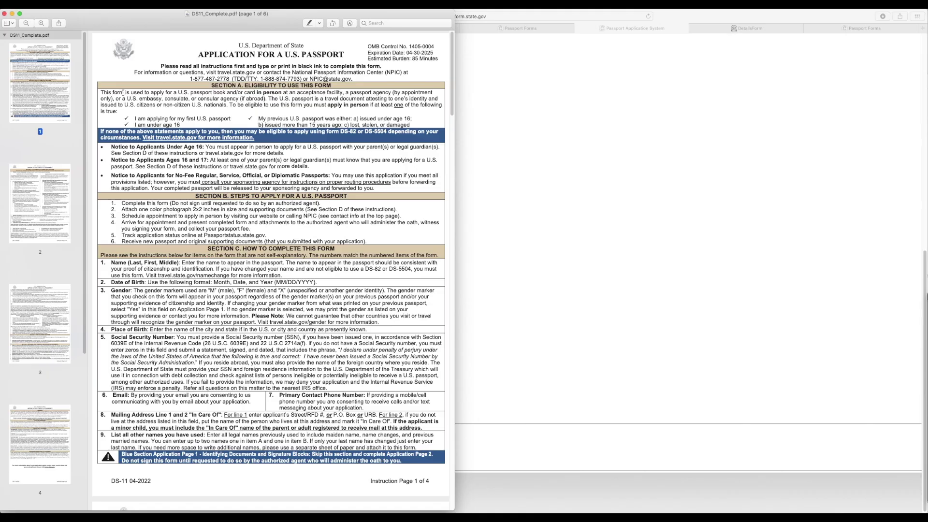
# - Review pages 5–6 of DS11_Complete.pdf: parent details, CHINA trip dates, emergency contact, prior passport
pyautogui.scroll(-10, 43, 314)
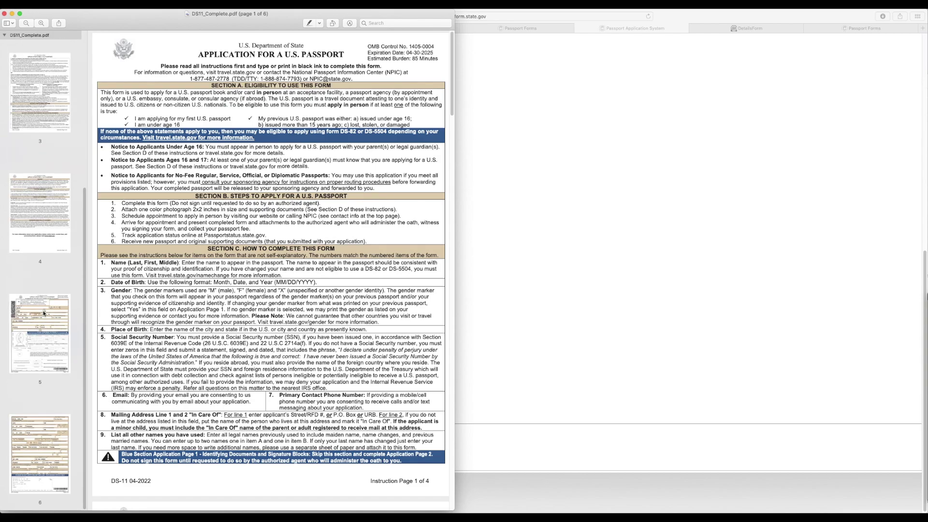
pyautogui.click(39, 333)
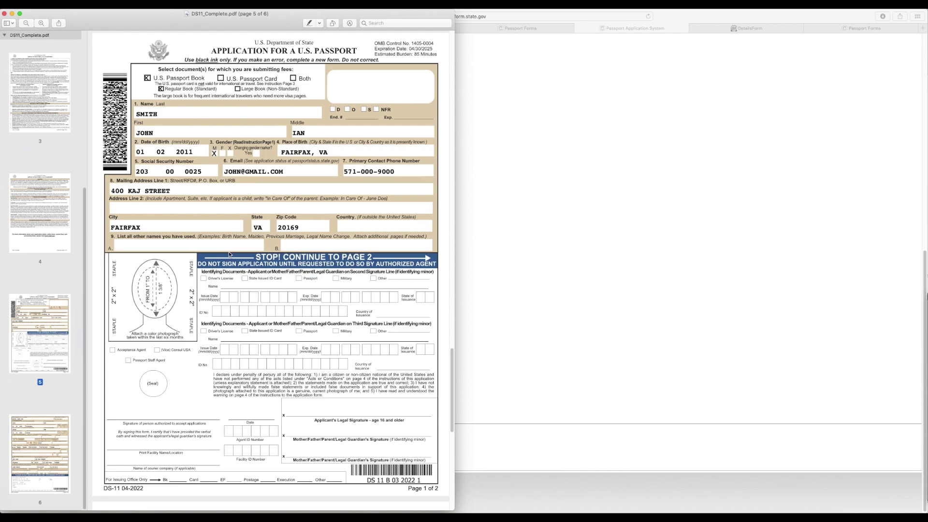
pyautogui.scroll(-10, 232, 251)
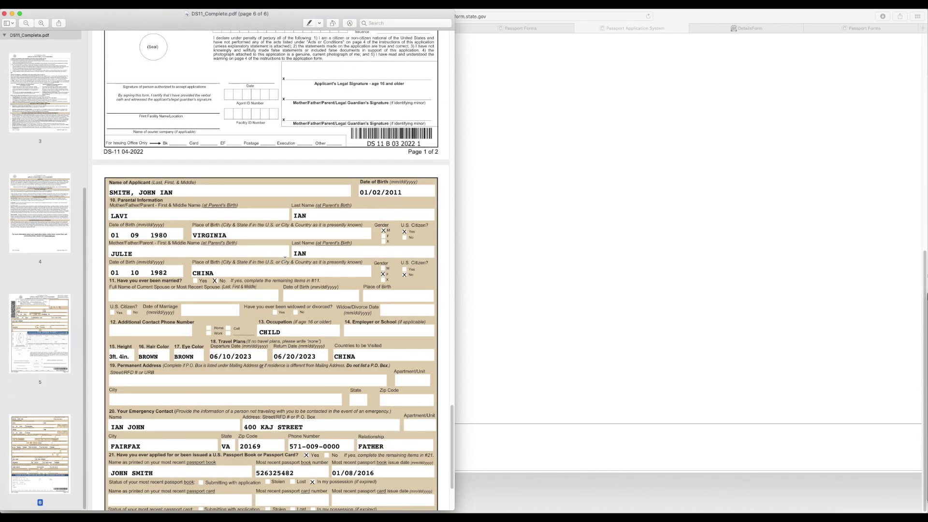
pyautogui.scroll(-1, 285, 259)
pyautogui.scroll(-1, 284, 259)
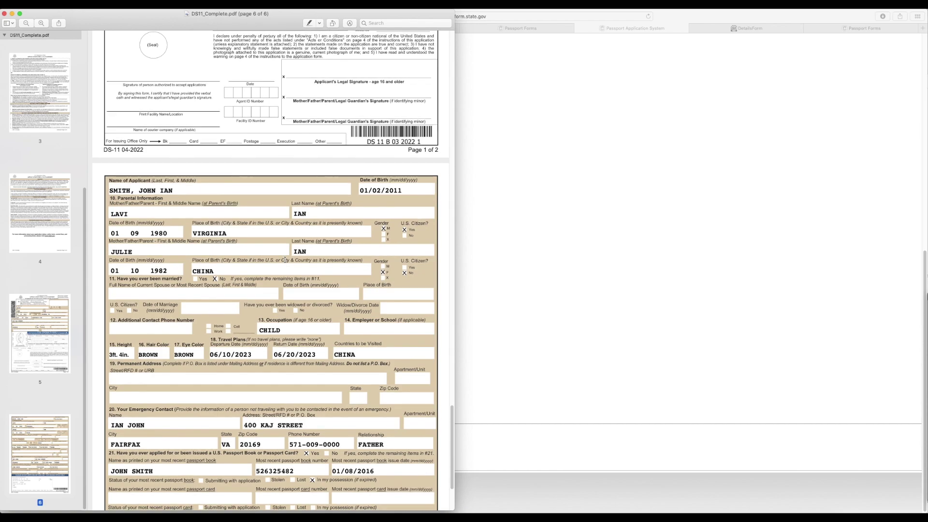
pyautogui.scroll(-5, 284, 260)
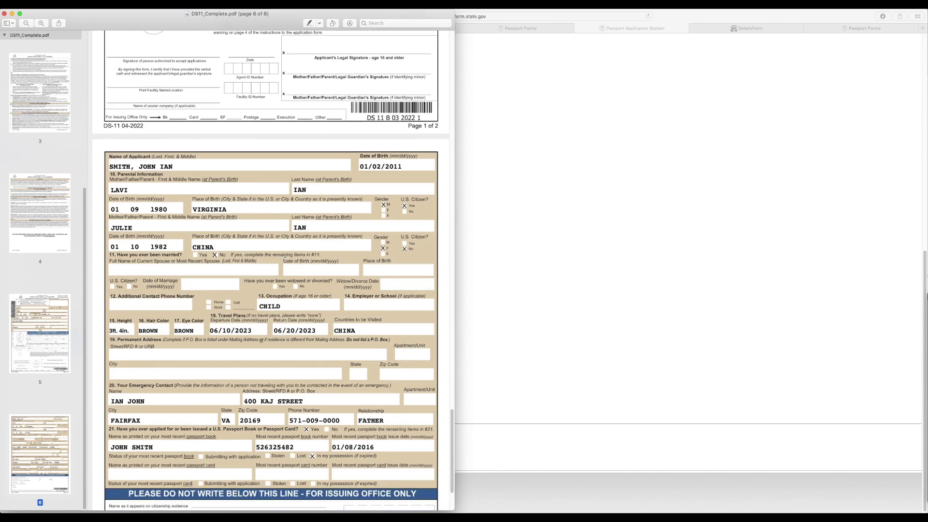
pyautogui.scroll(-6, 285, 259)
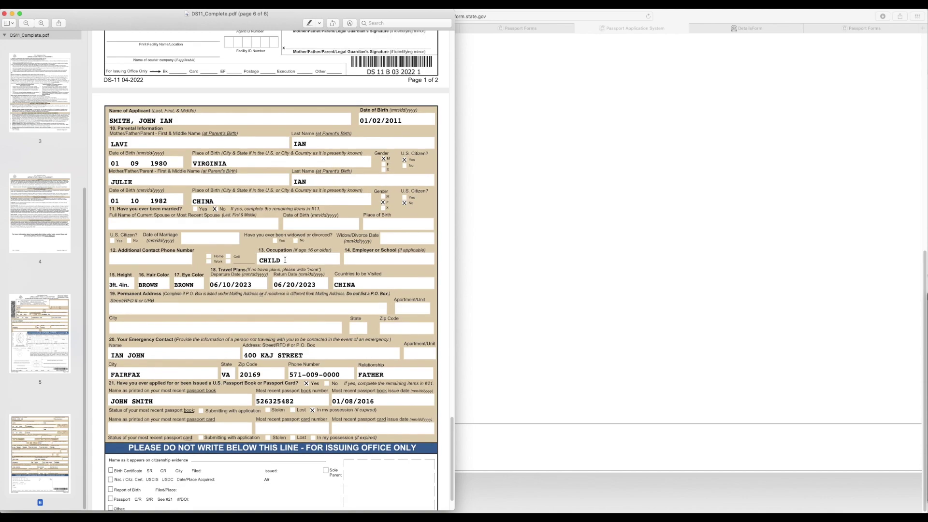
pyautogui.scroll(-2, 284, 259)
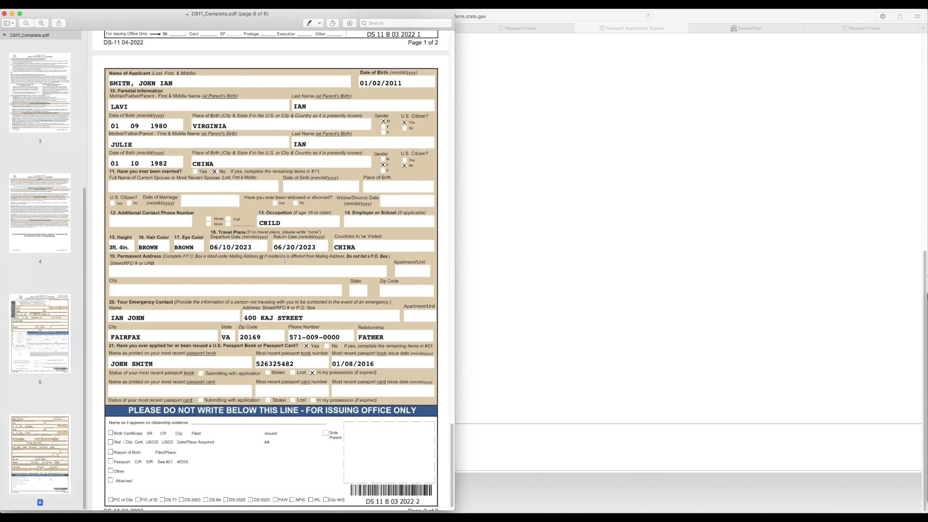